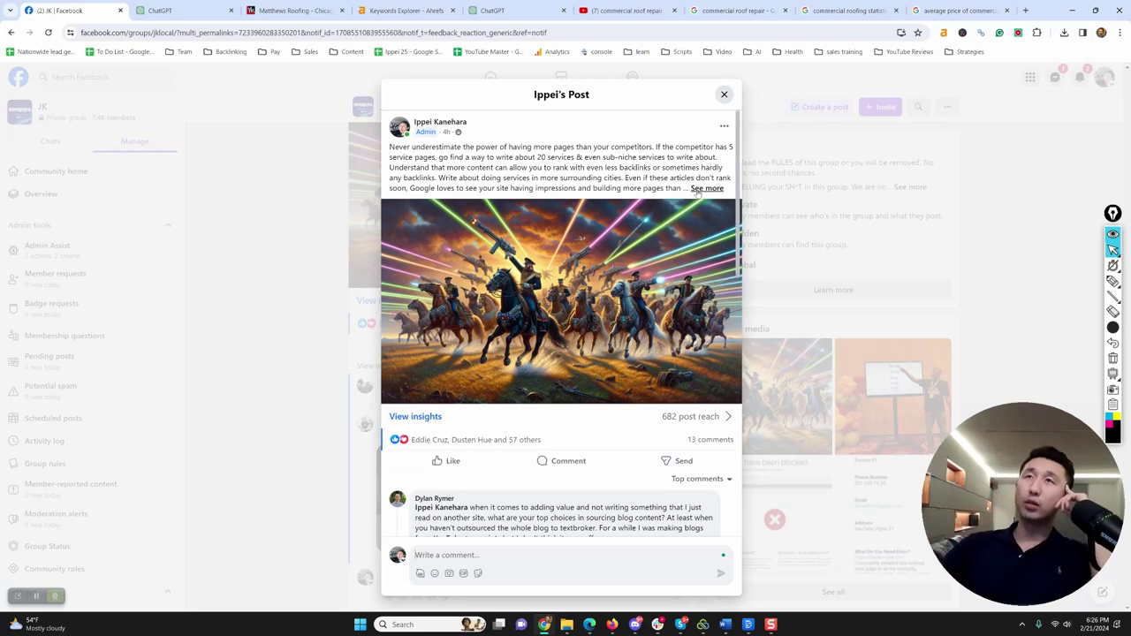
Expand the group post about having more pages than competitors and read its full text.
left_click(706, 188)
left_click_drag(739, 137, 724, 187)
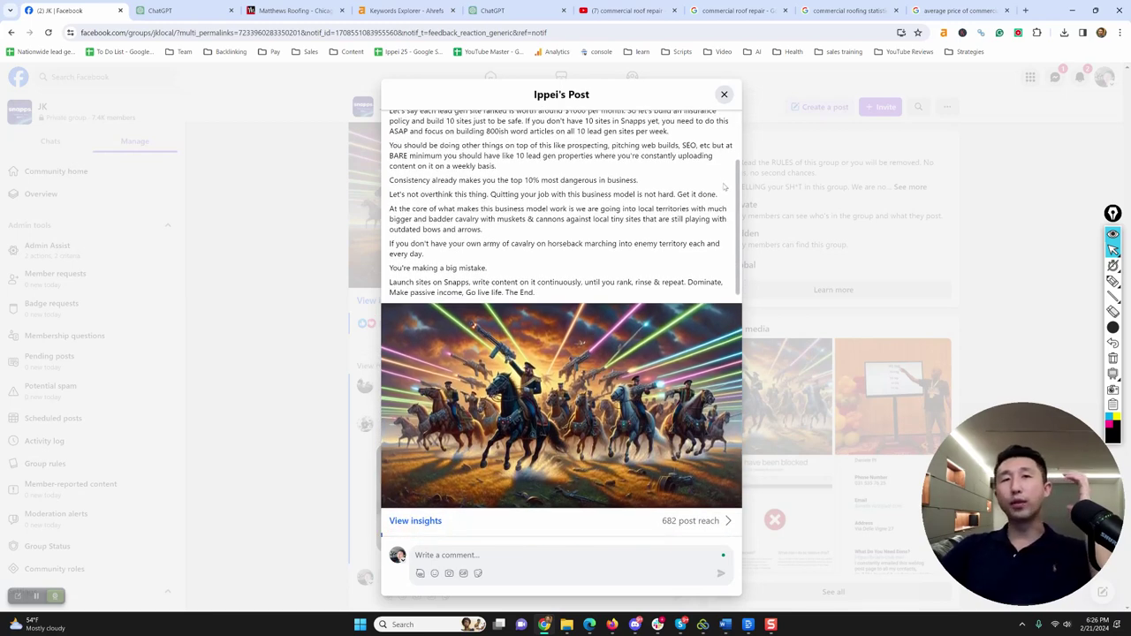
scroll(715, 217, "down", 2)
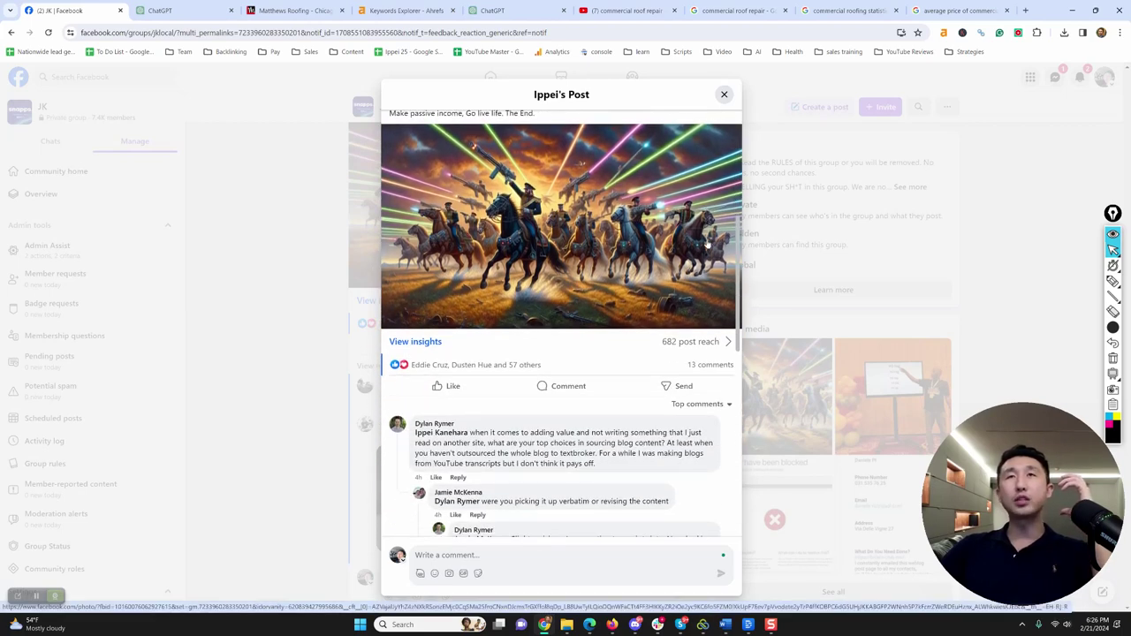
scroll(706, 244, "up", 3)
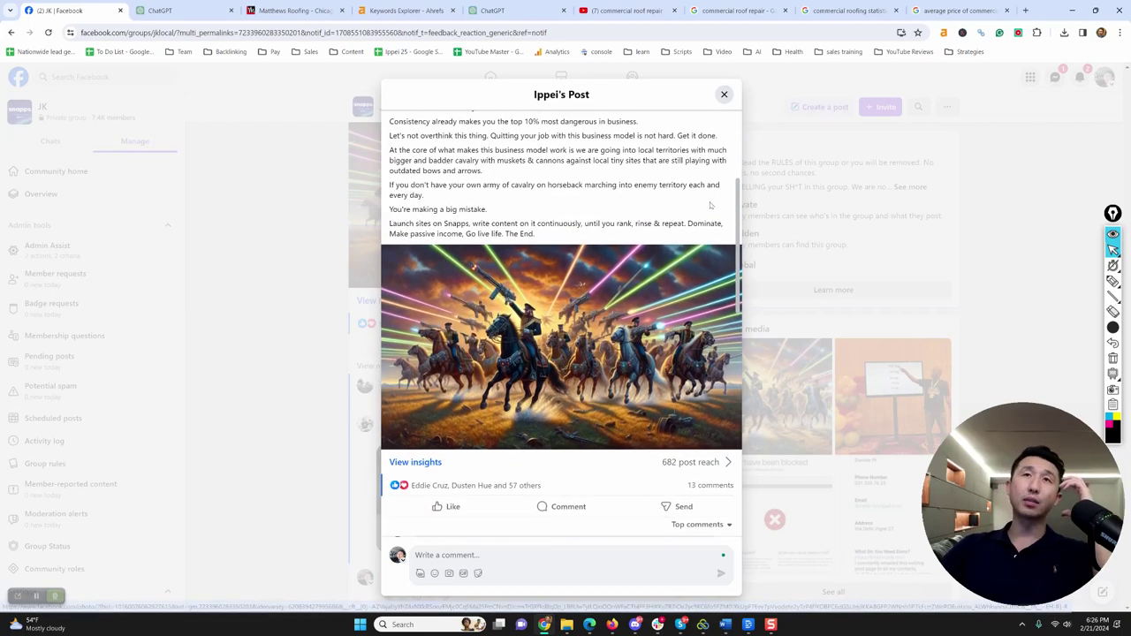
scroll(716, 198, "down", 1)
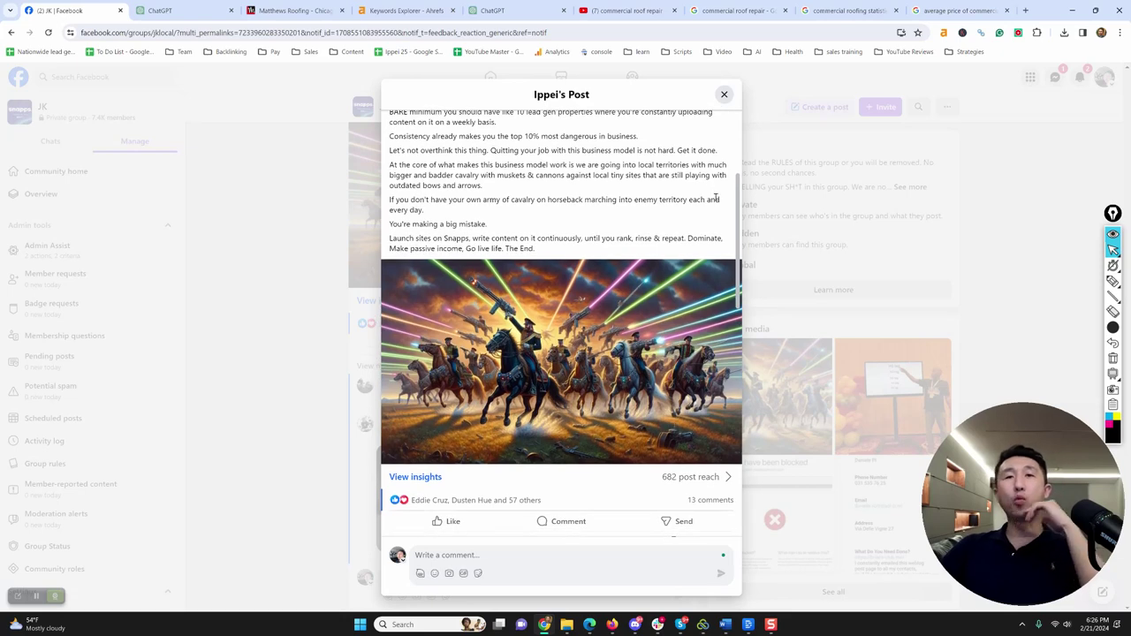
scroll(715, 198, "down", 1)
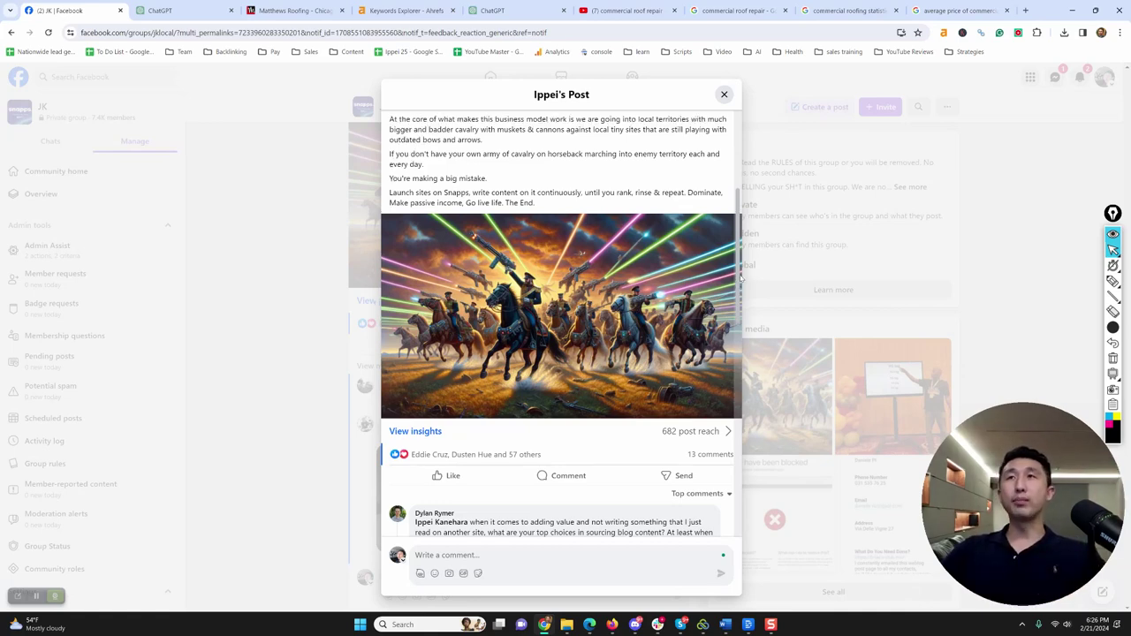
mouse_move(740, 281)
left_mouse_down()
mouse_move(733, 265)
mouse_move(730, 273)
left_mouse_up()
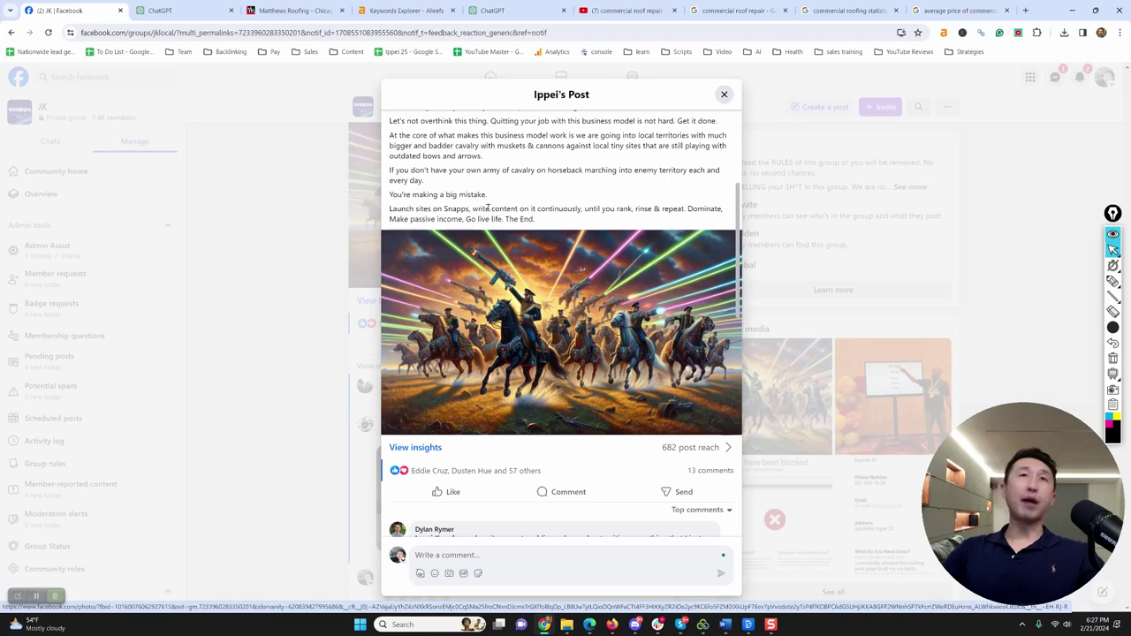
Close the opened post and look over its comments in the group feed.
left_click(748, 162)
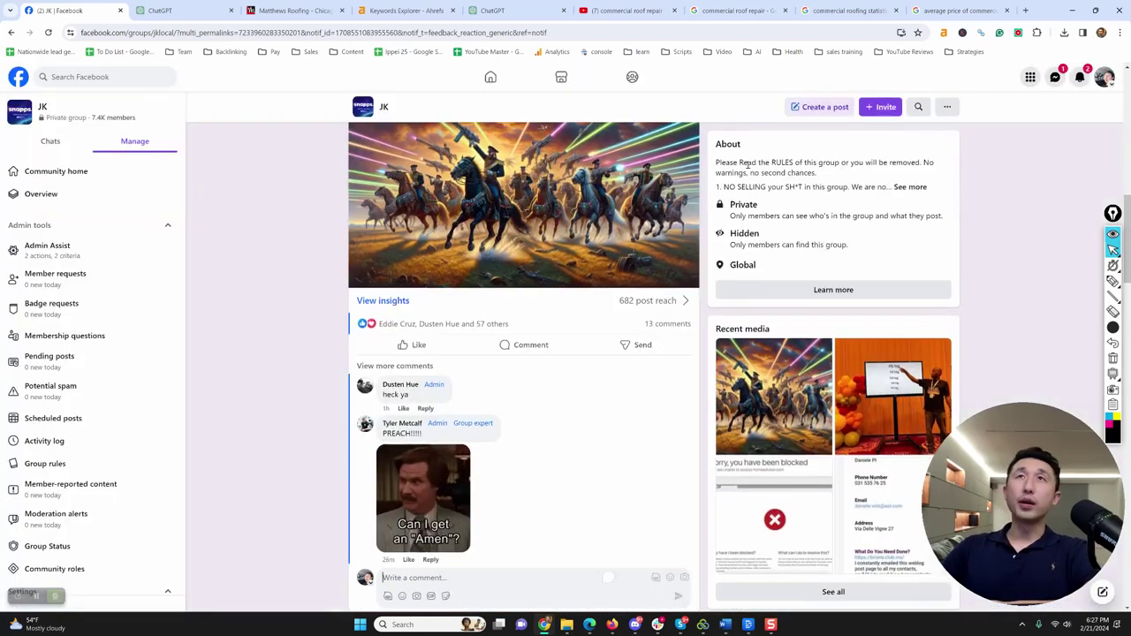
scroll(535, 340, "down", 3)
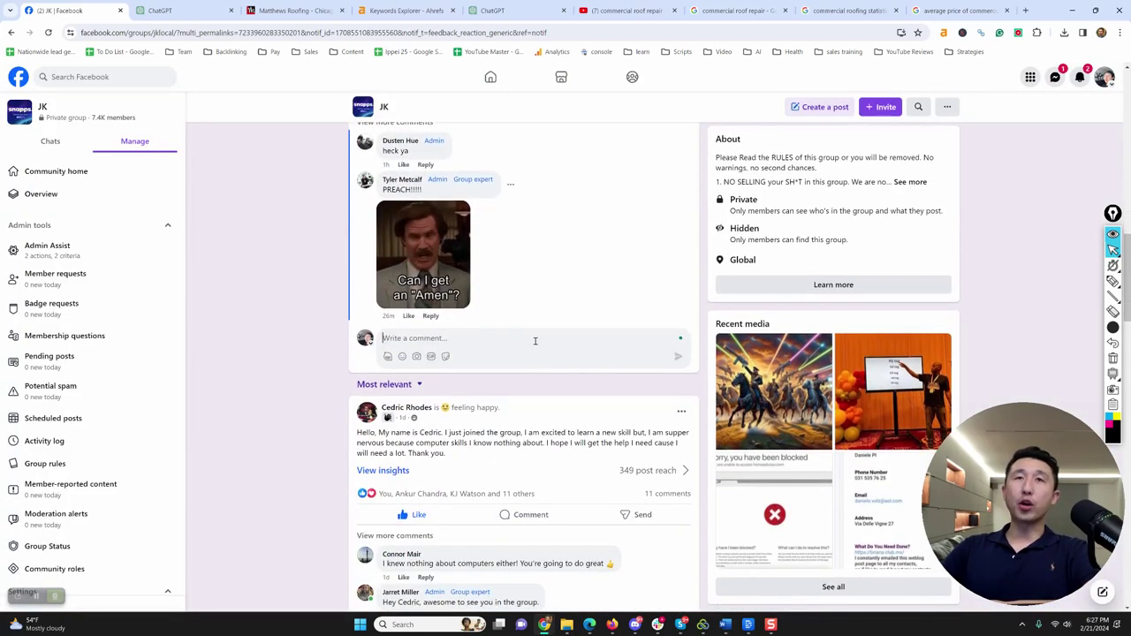
scroll(534, 341, "up", 2)
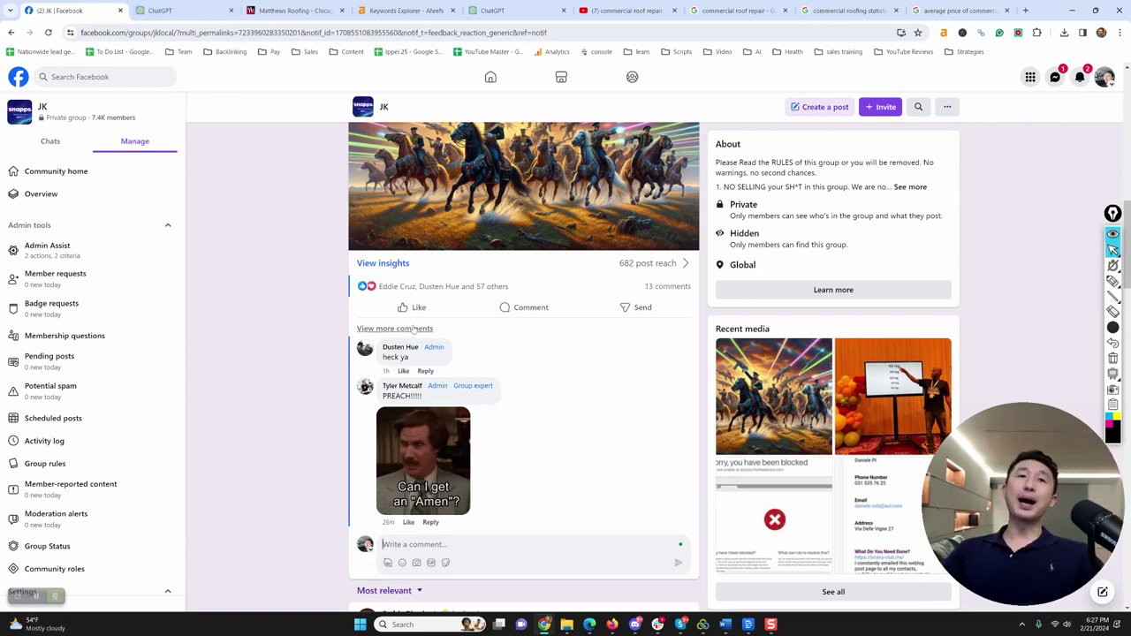
View Matthews Roofing's Commercial Roof Repair page and return to the Google results for "roofing chicago il".
left_click(269, 9)
left_click(201, 263)
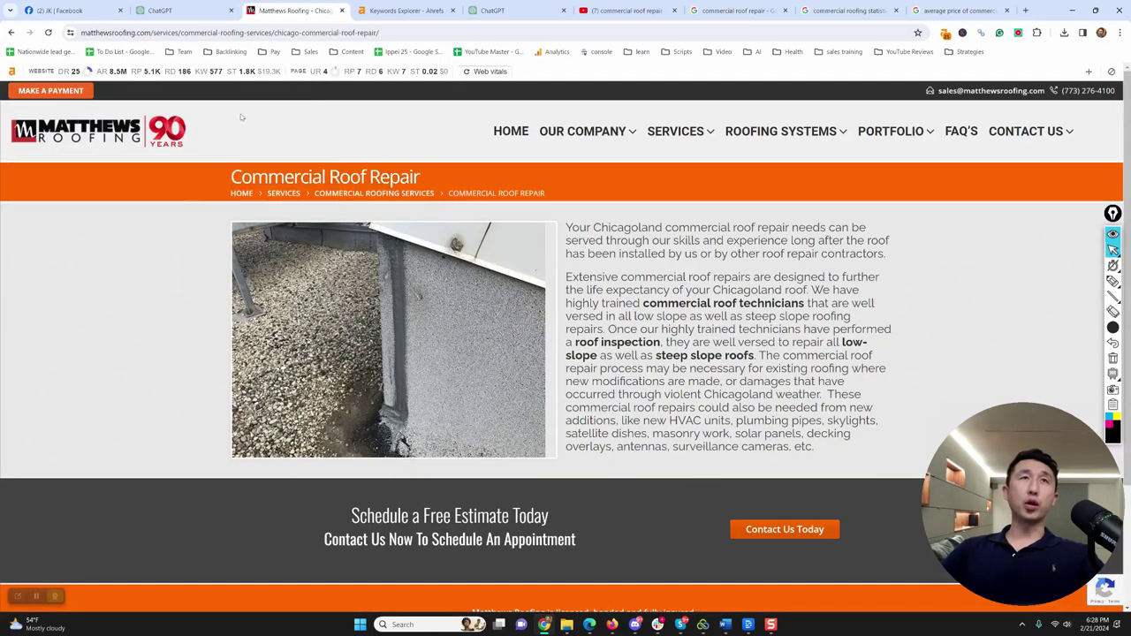
scroll(493, 201, "down", 3)
scroll(493, 201, "up", 3)
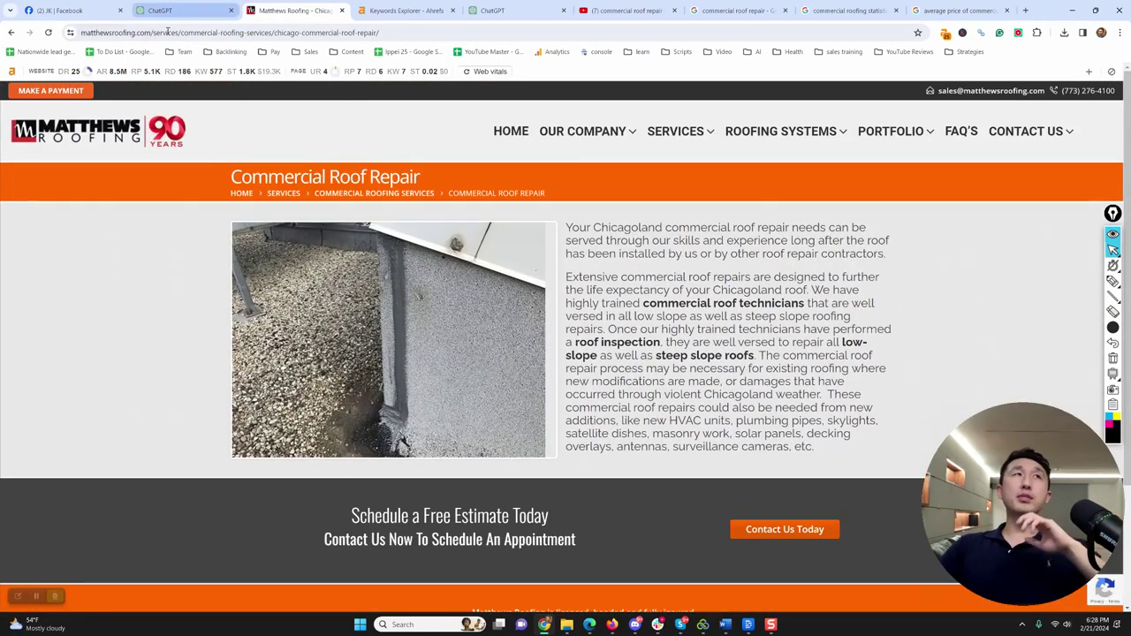
left_click(10, 32)
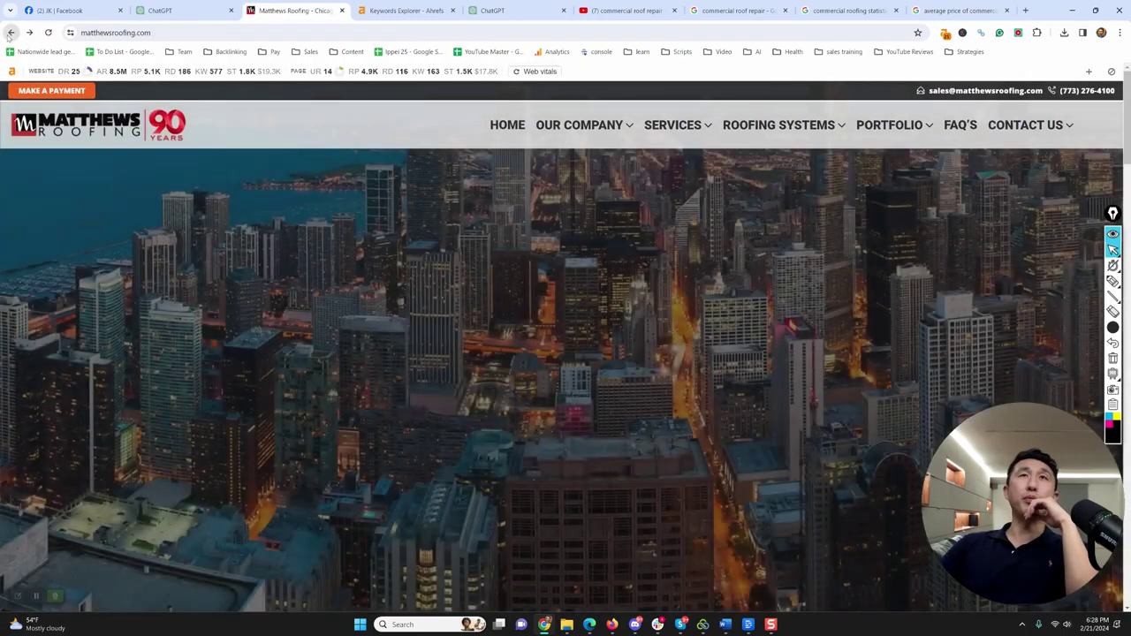
left_click(10, 32)
scroll(297, 474, "up", 4)
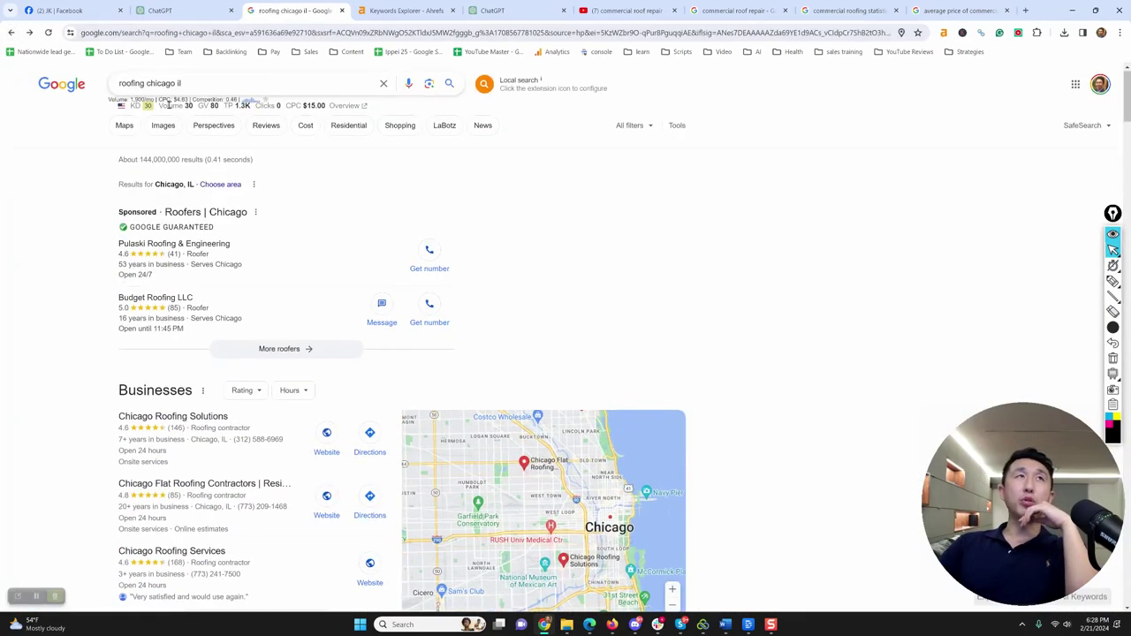
scroll(234, 203, "down", 3)
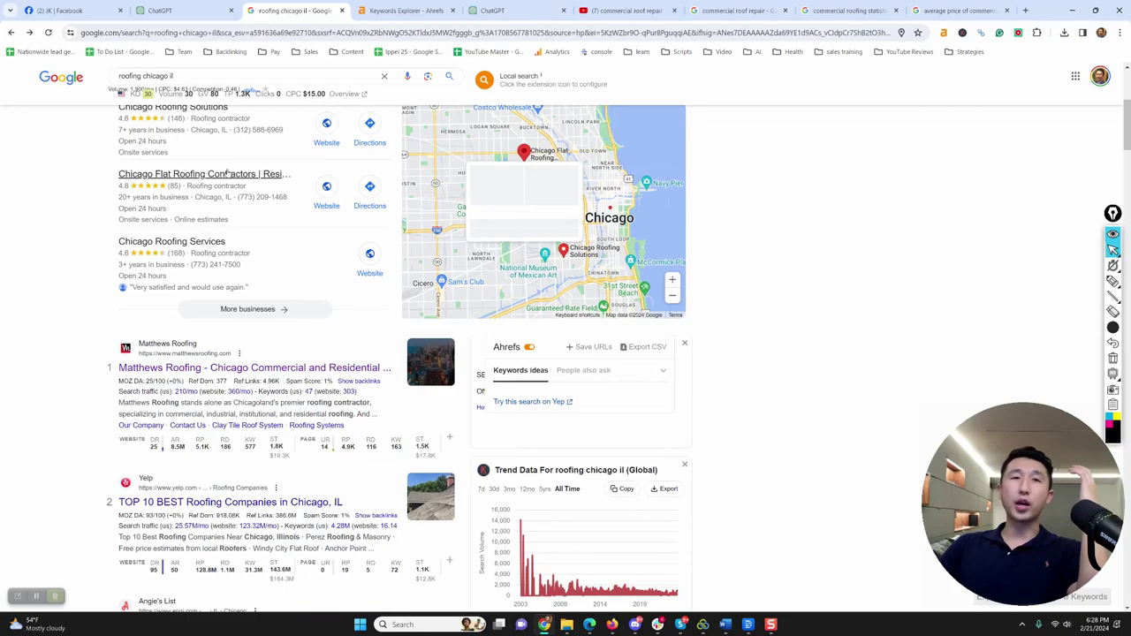
Open the Commercial Roof Repair page on the Matthews Roofing site from the search results and highlight its description text.
left_click(287, 367)
left_click_drag(624, 125, 691, 154)
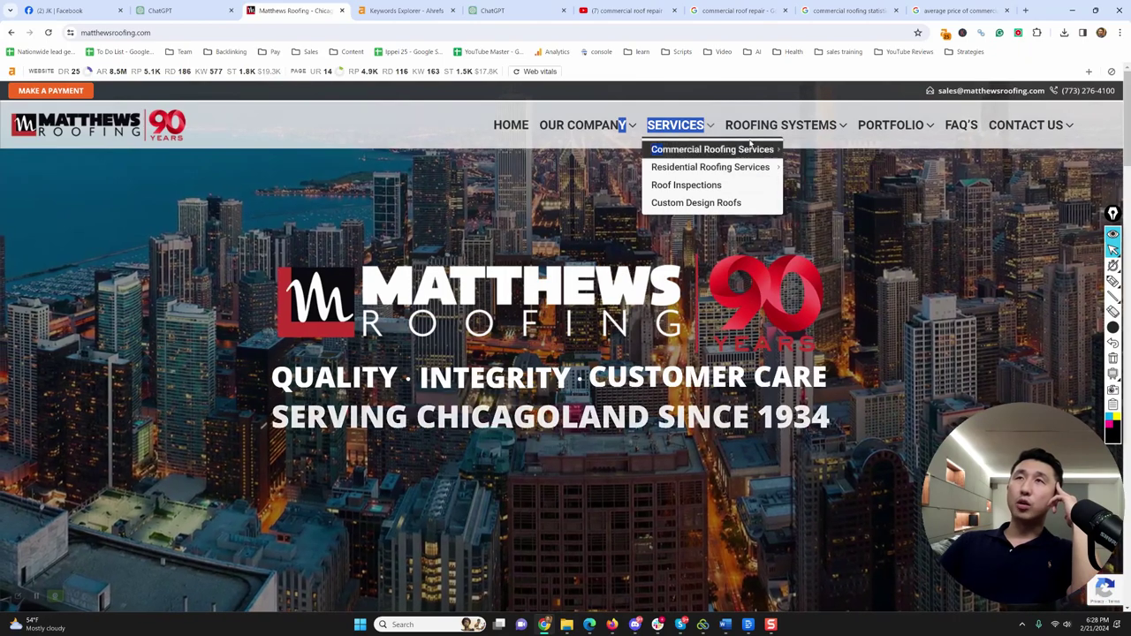
left_click(844, 184)
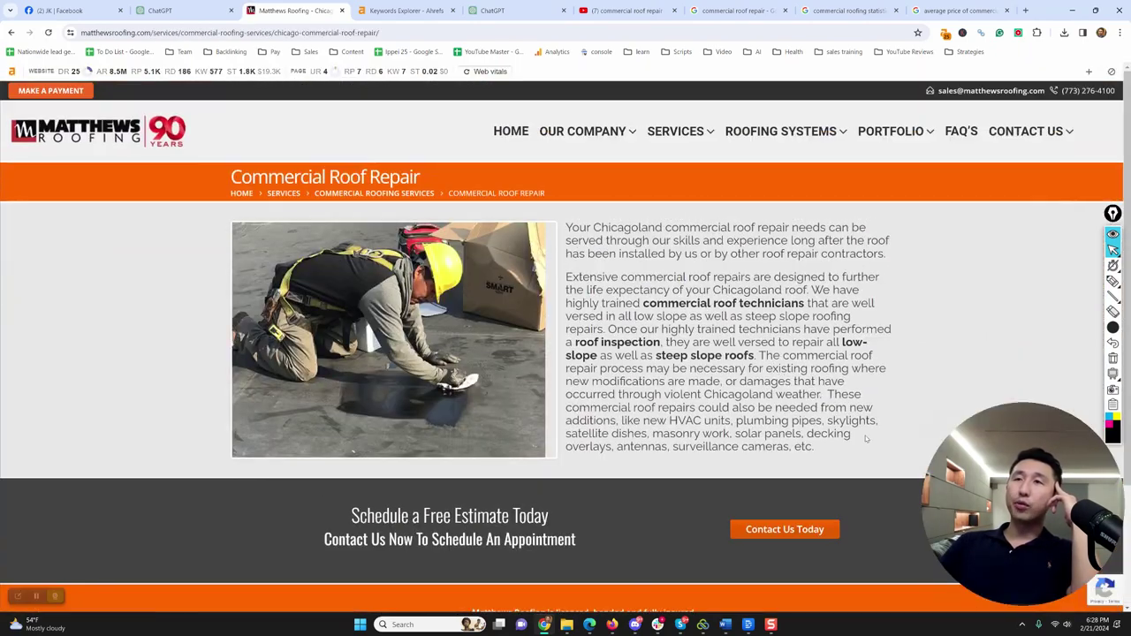
left_click_drag(852, 430, 571, 223)
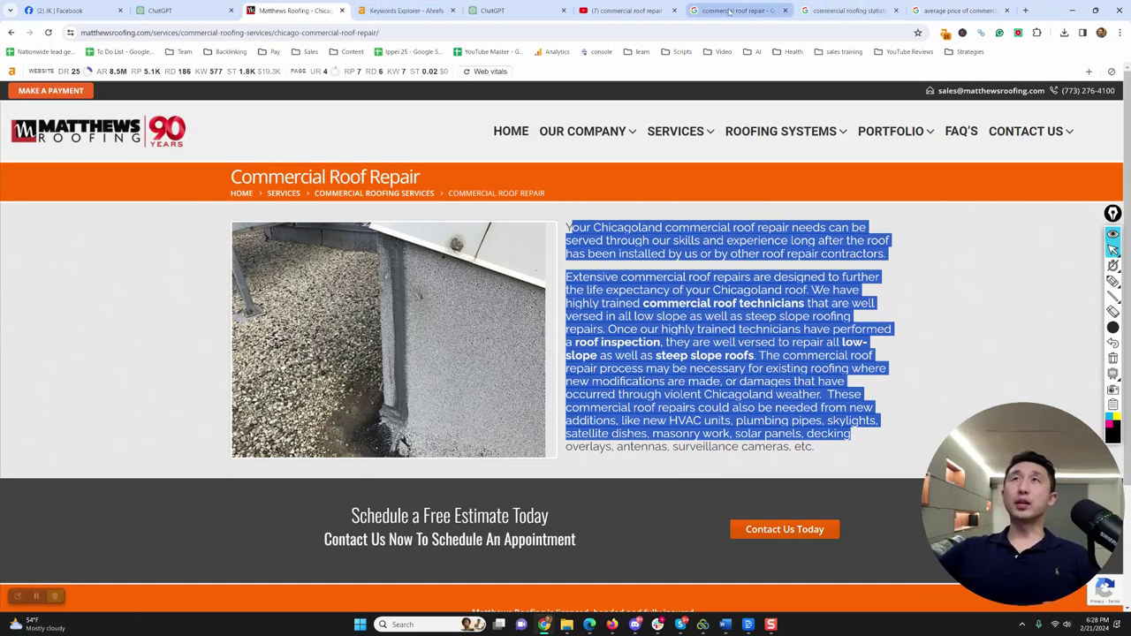
Place the Google results for "commercial roof repair" beside the Matthews Roofing page and examine the ranking sites and related keywords.
left_click_drag(738, 10, 406, 11)
scroll(503, 352, "up", 6)
scroll(503, 352, "down", 2)
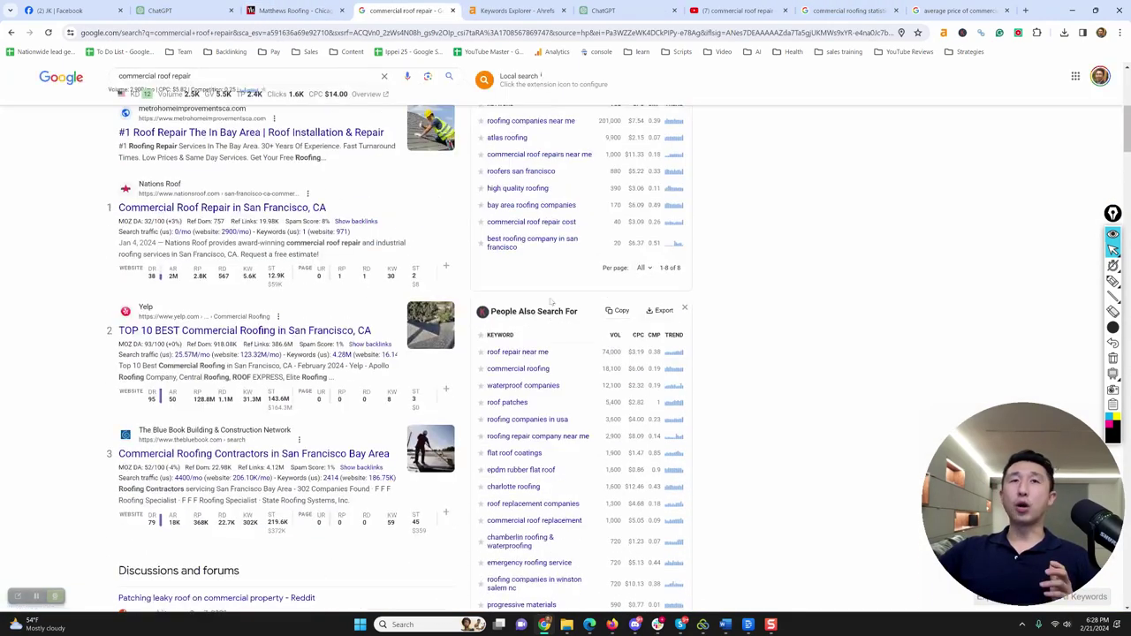
scroll(550, 298, "up", 3)
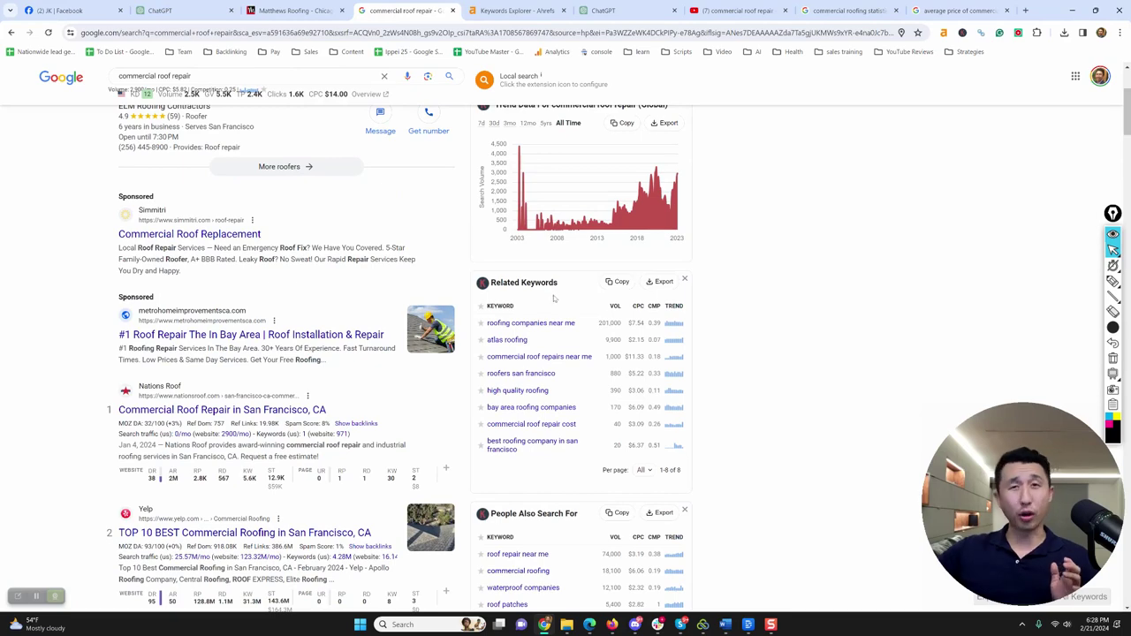
scroll(541, 303, "up", 3)
scroll(528, 306, "down", 3)
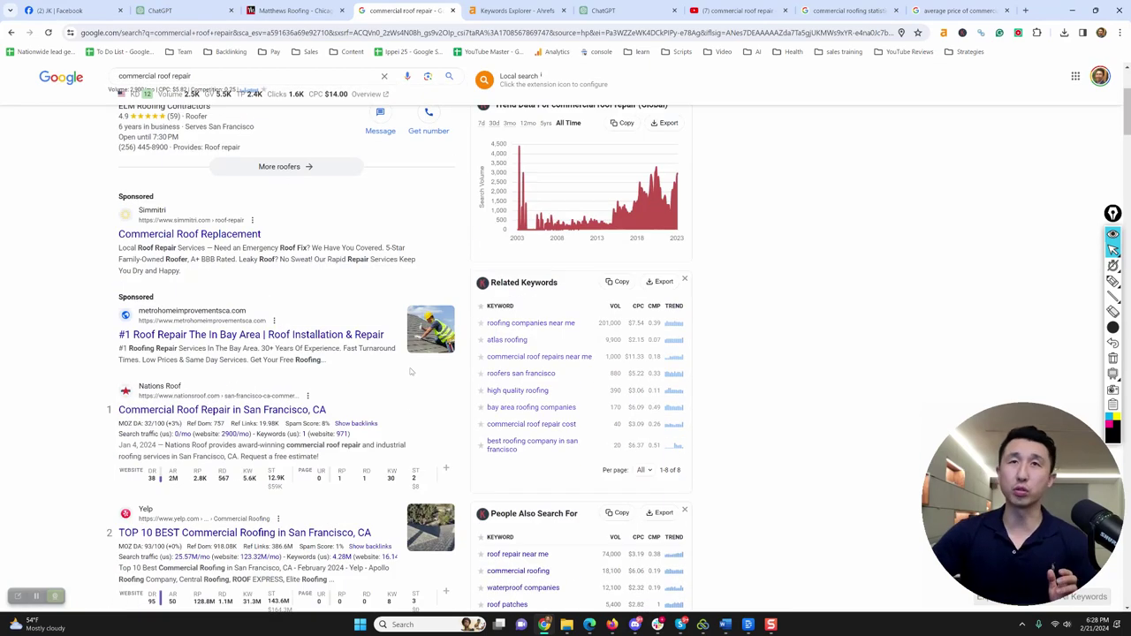
scroll(203, 133, "up", 1)
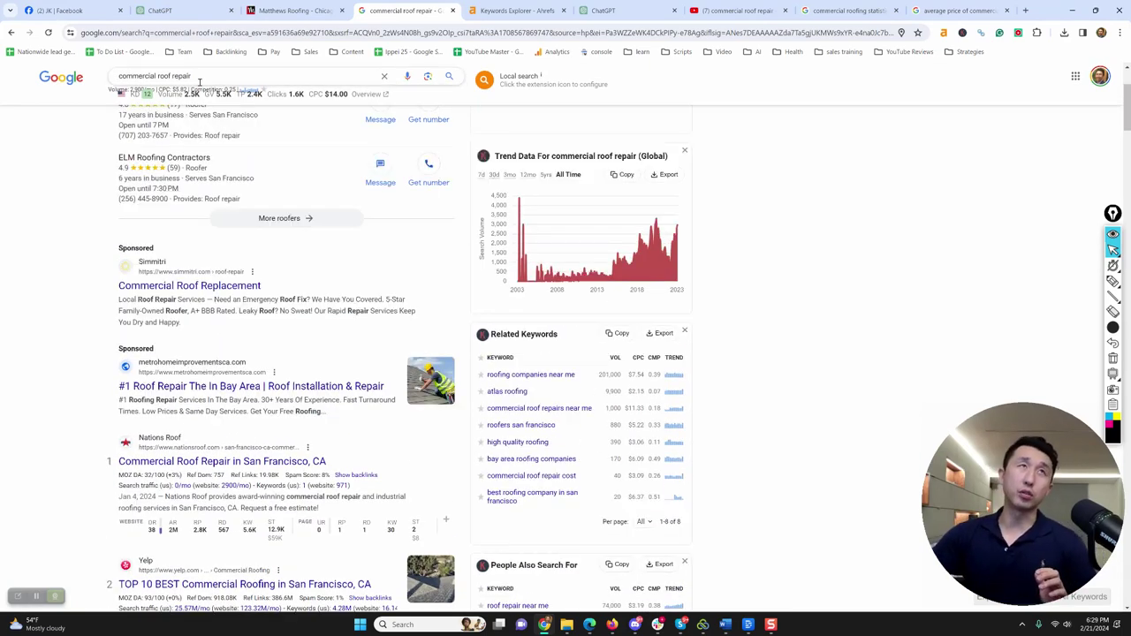
key("ctrl+a")
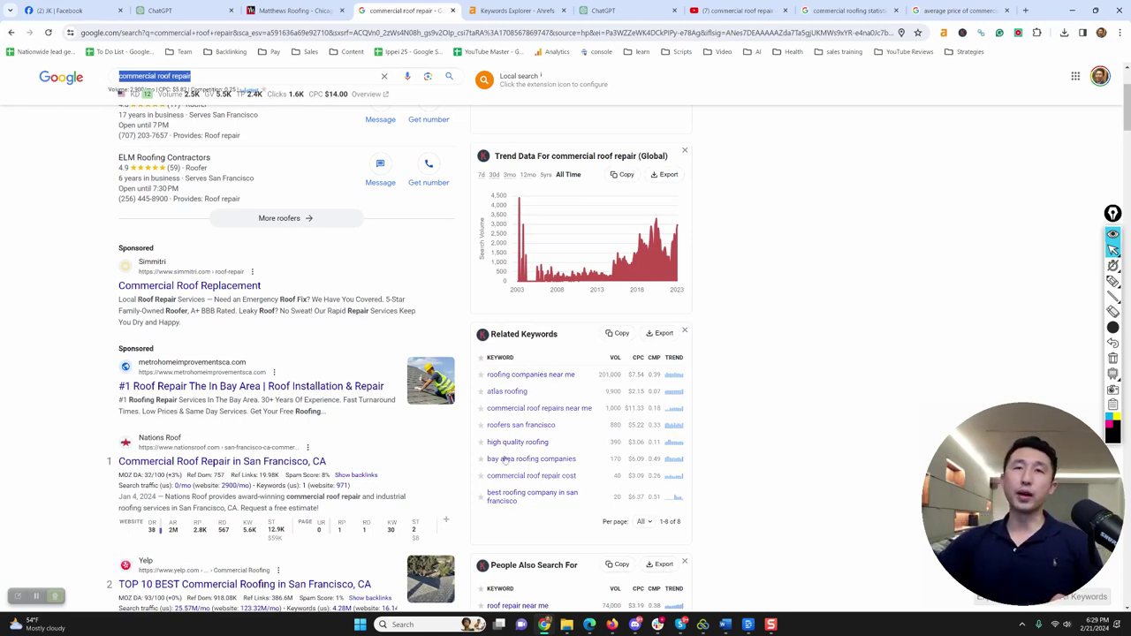
scroll(511, 495, "down", 3)
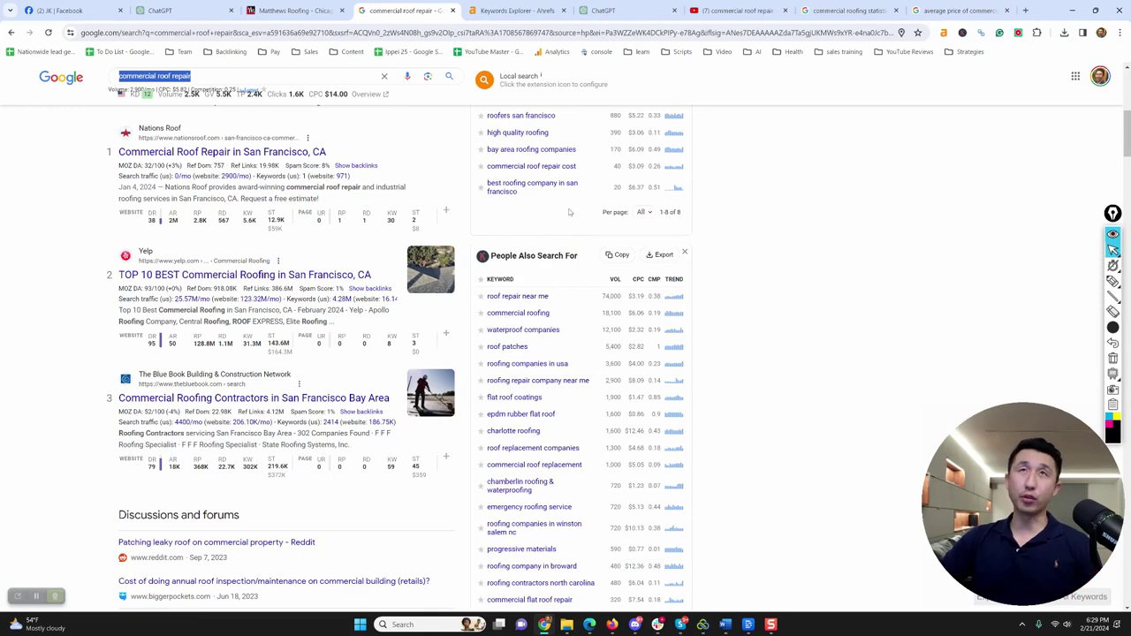
Switch to Ahrefs Keywords Explorer and examine the matching terms for "commercial roof repair".
left_click(517, 10)
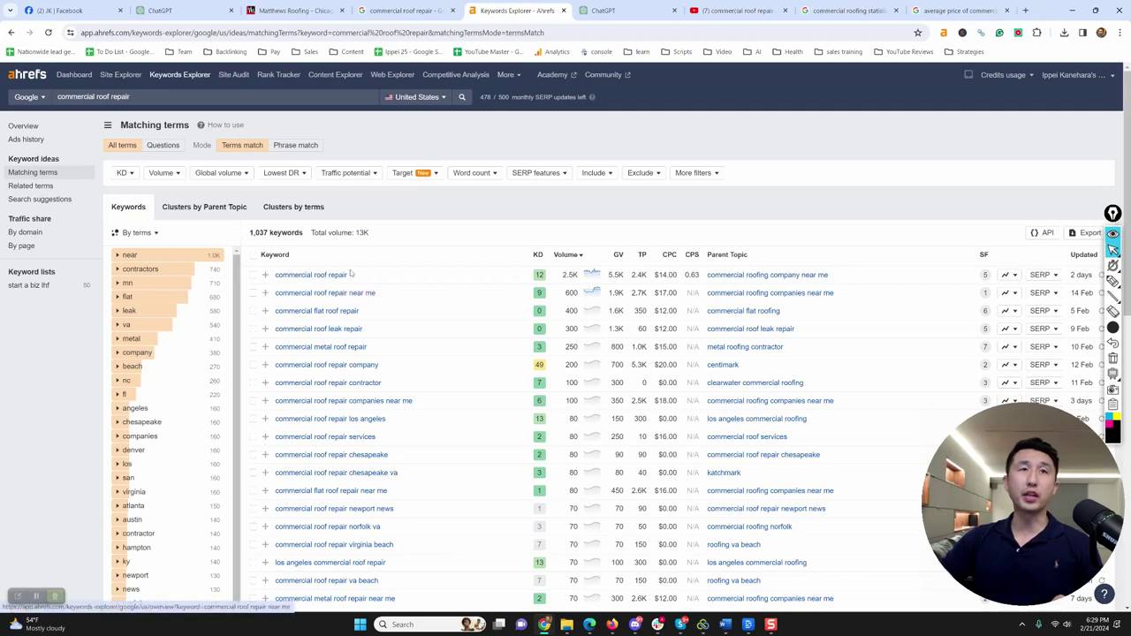
scroll(354, 265, "down", 2)
scroll(335, 232, "down", 5)
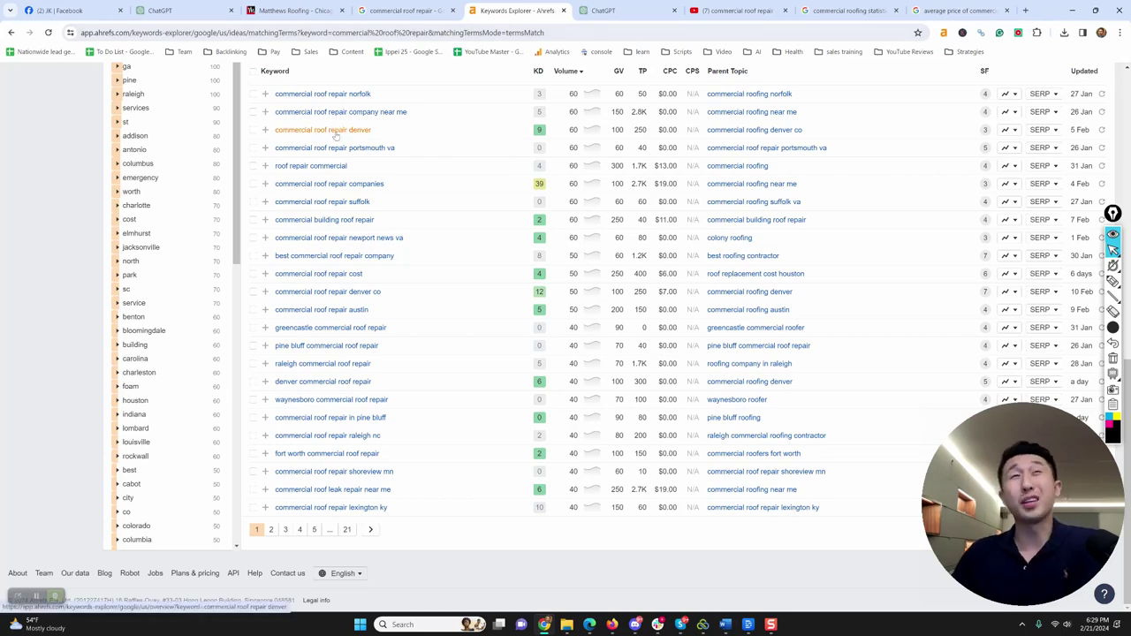
Start a new ChatGPT chat and request "50 highly relevant entities and concepts related to "commercial roof repair" without their definitions".
key("ctrl+2")
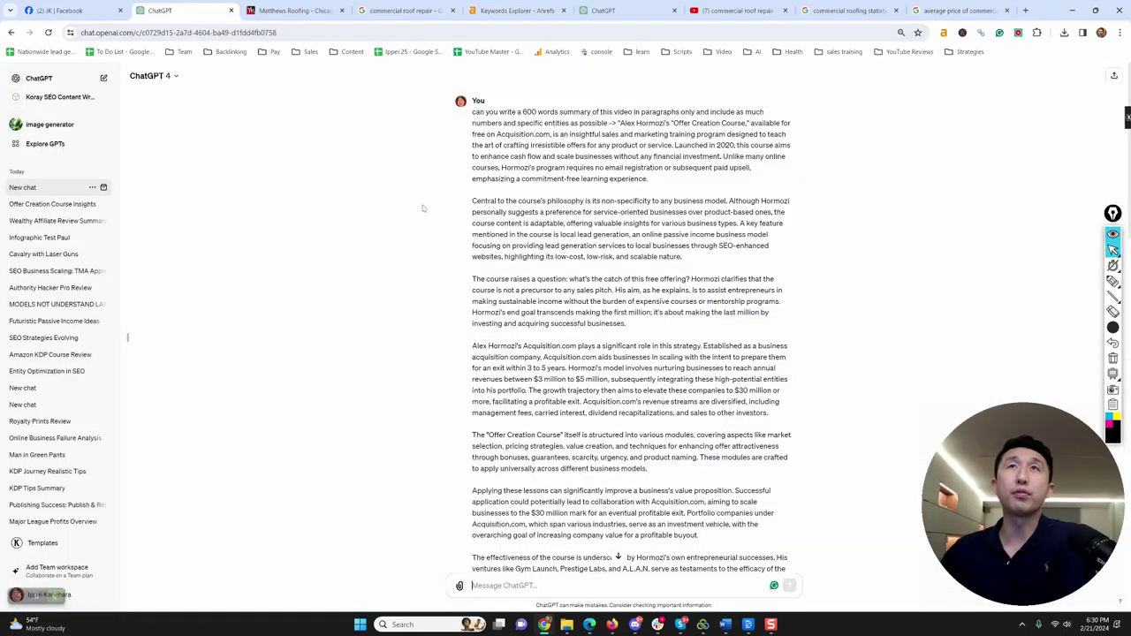
scroll(265, 177, "down", 3)
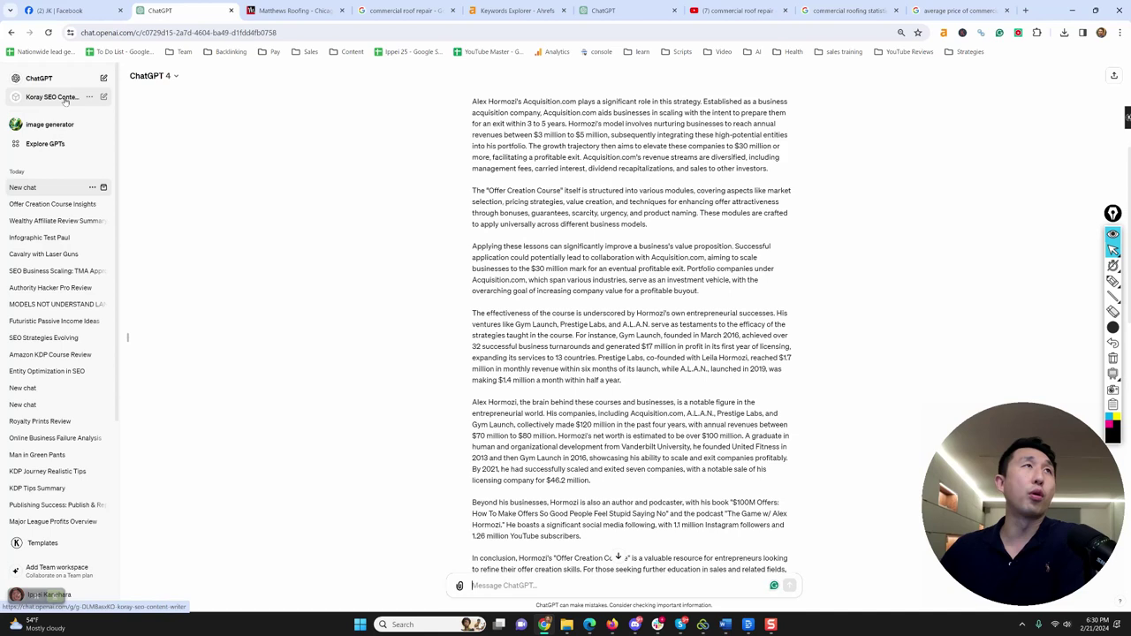
left_click(103, 78)
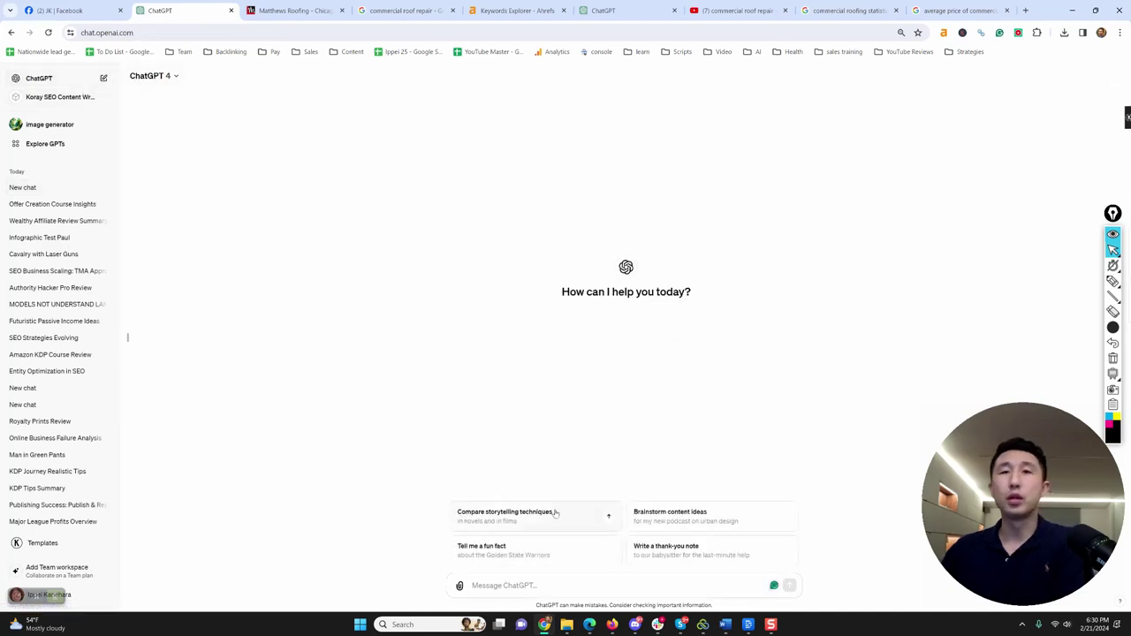
type("give")
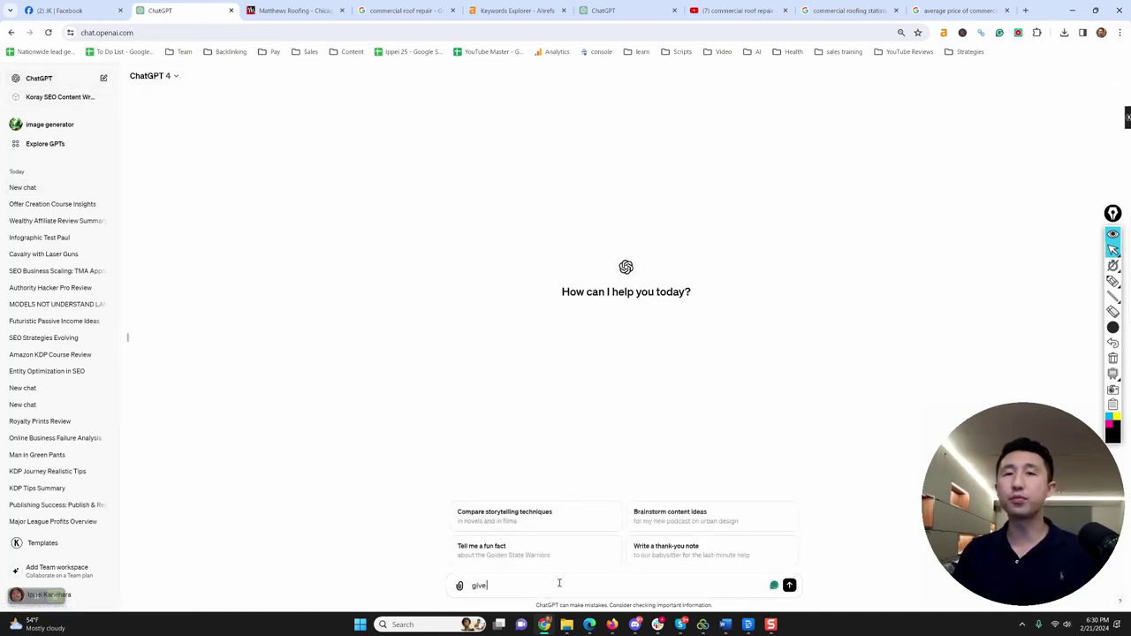
type(" me 50 highly re")
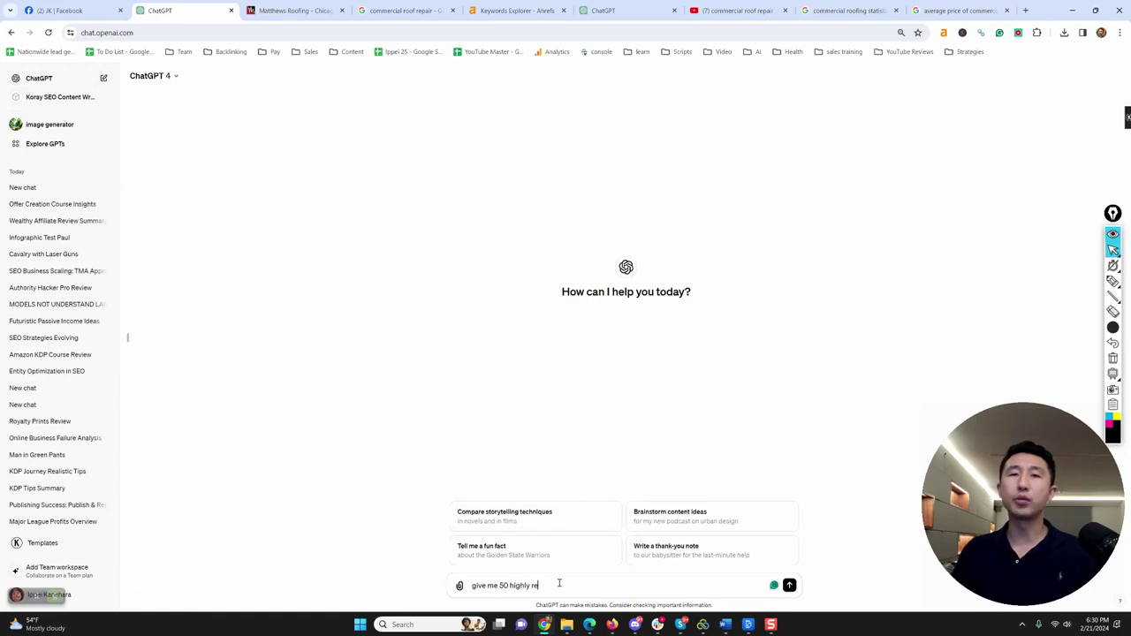
type("levant entities and")
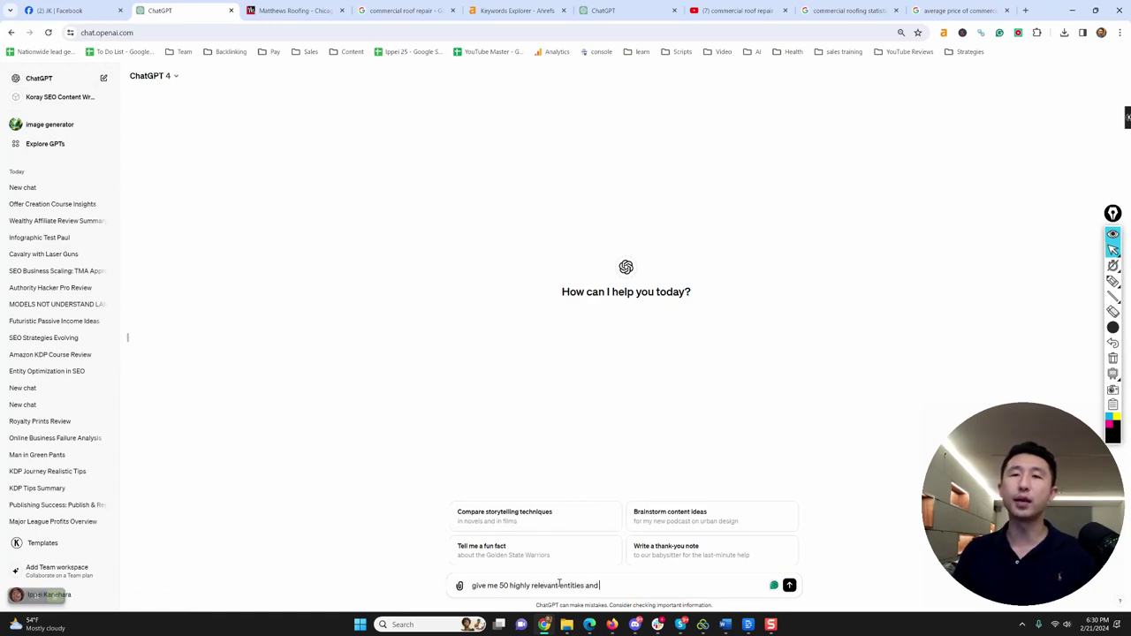
type(" concepts related t")
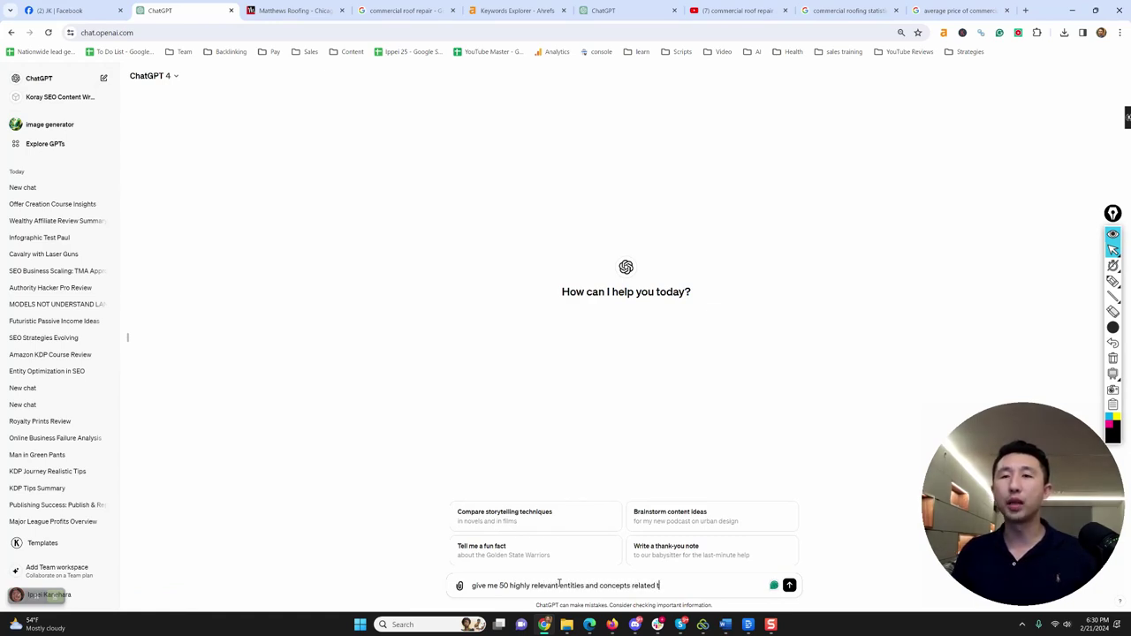
type("o \"commercia")
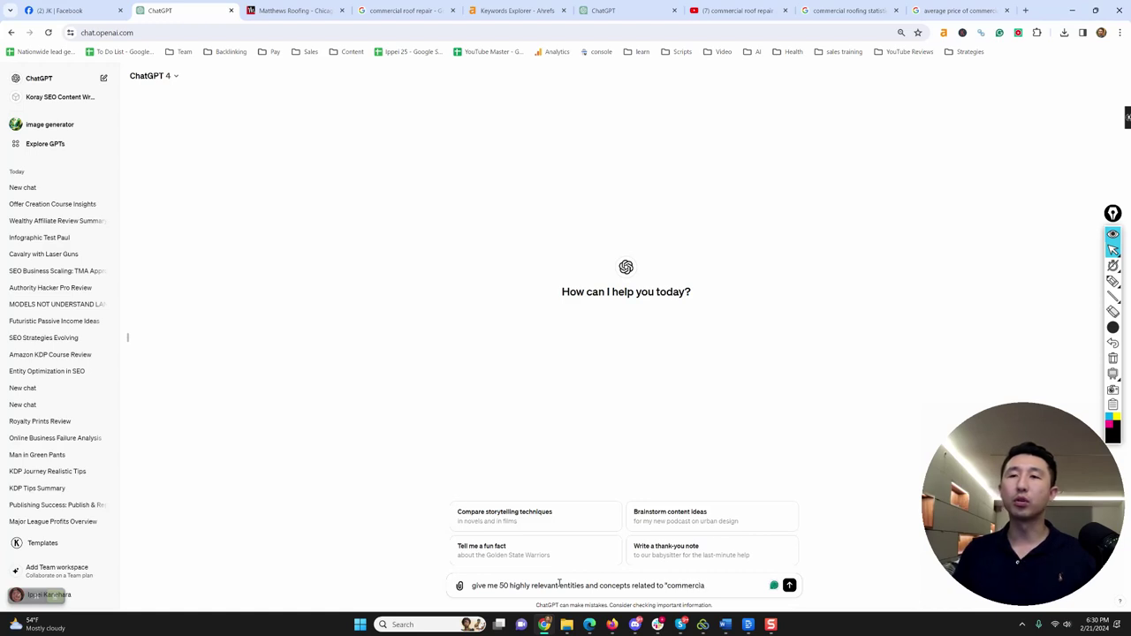
type("l roof repair\" without t")
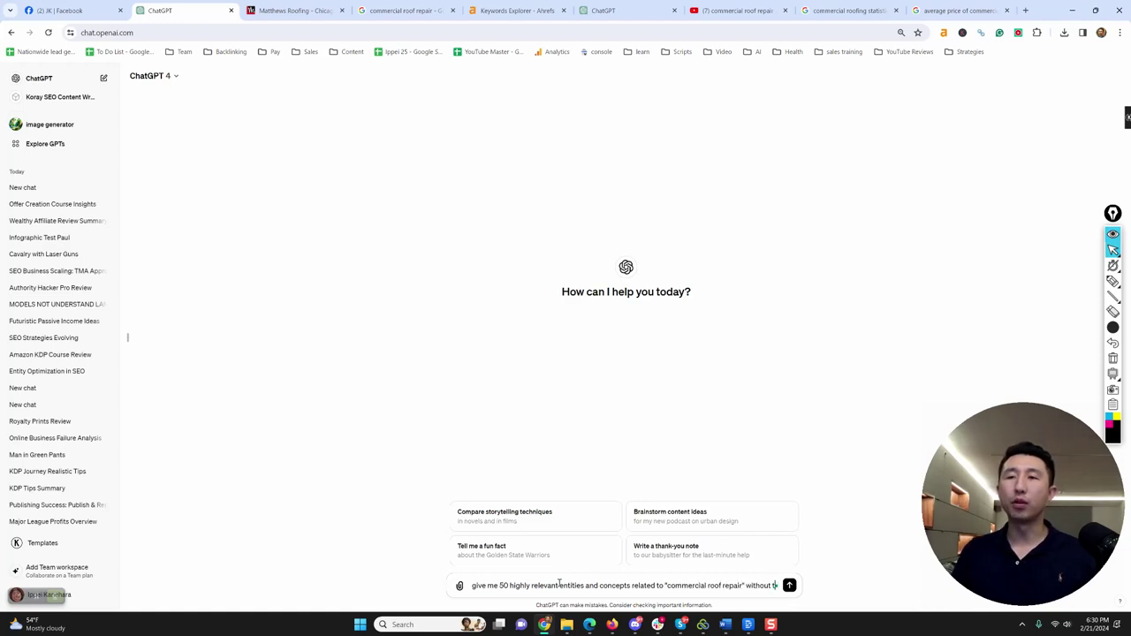
type("heir definitions")
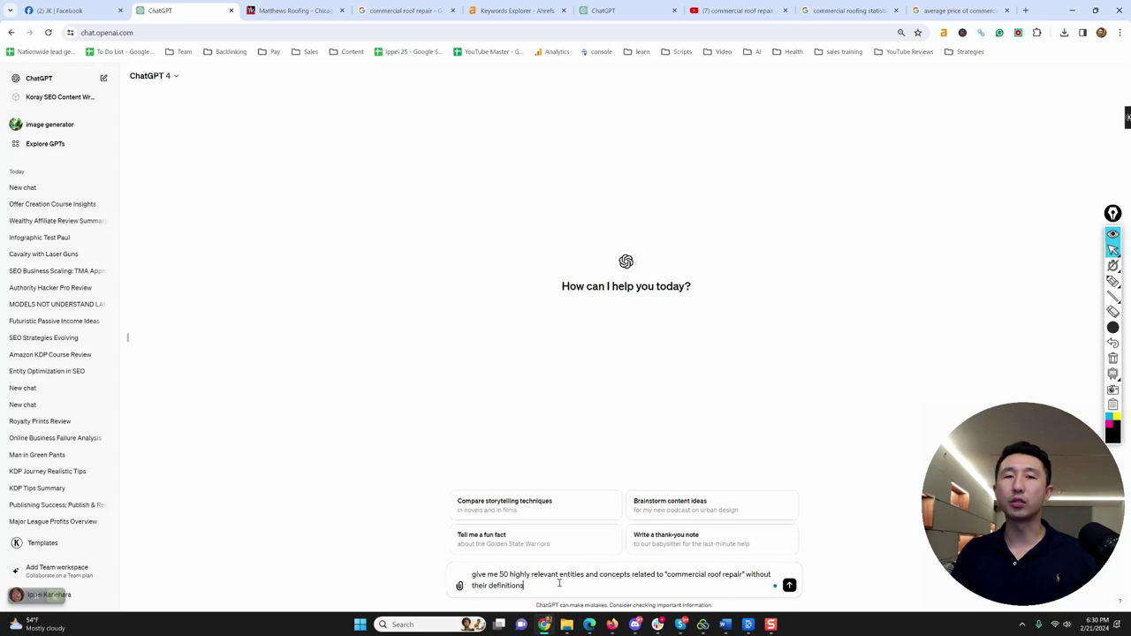
key("Return")
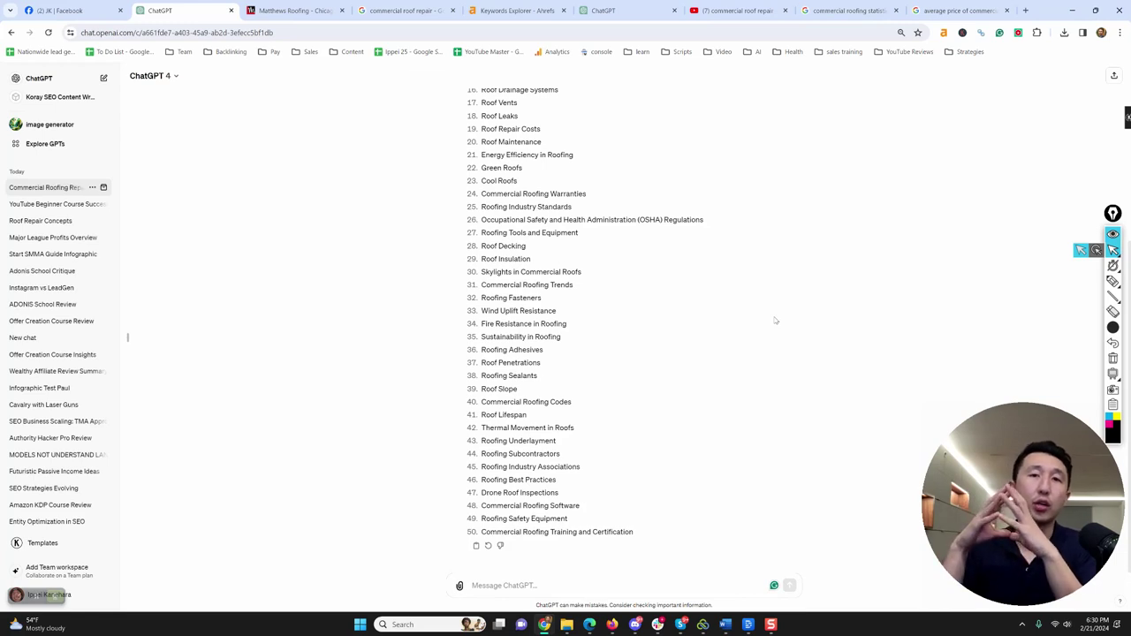
Sketch a circled "CR" hub over the entity list with lines leading to surrounding circles, and clear the drawing.
left_click(1112, 281)
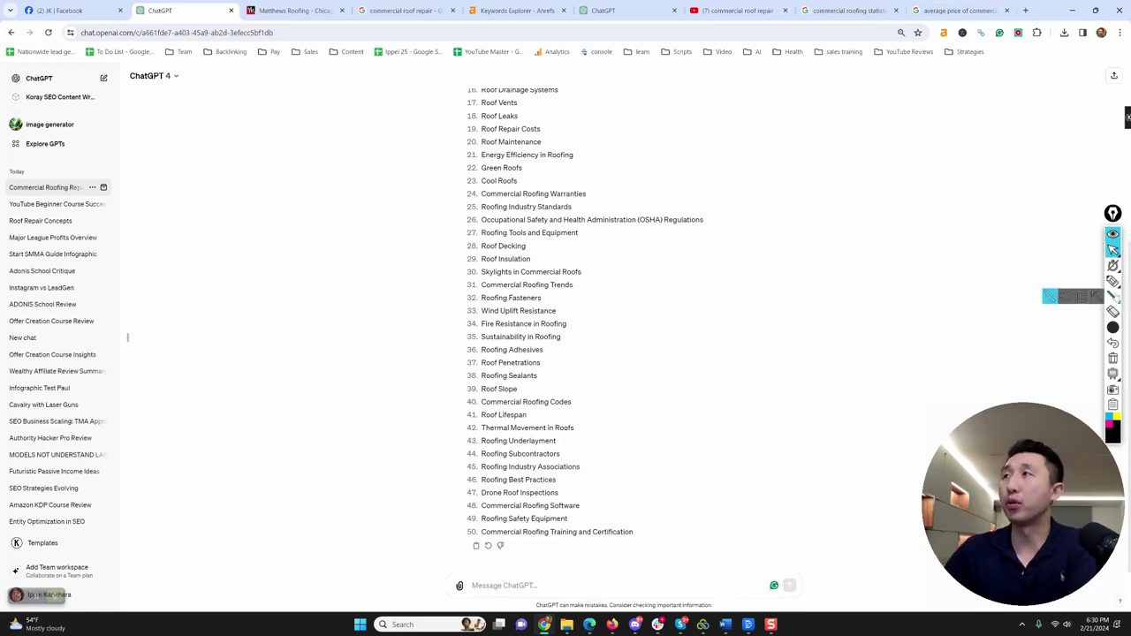
mouse_move(633, 286)
left_mouse_down()
mouse_move(651, 365)
mouse_move(626, 281)
mouse_move(674, 344)
left_mouse_up()
left_click_drag(668, 298, 703, 347)
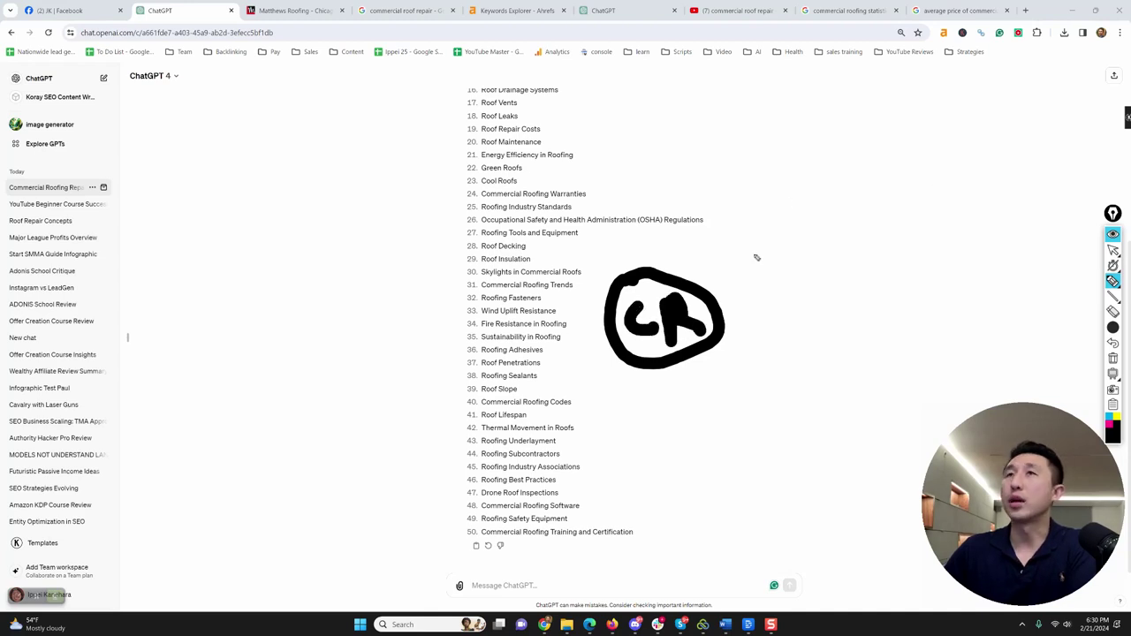
mouse_move(692, 294)
left_mouse_down()
mouse_move(766, 208)
mouse_move(823, 220)
mouse_move(748, 165)
left_mouse_up()
left_click_drag(637, 277, 500, 205)
mouse_move(439, 106)
left_mouse_down()
mouse_move(477, 150)
mouse_move(439, 133)
left_mouse_up()
left_click_drag(636, 364, 447, 466)
mouse_move(363, 503)
left_mouse_down()
mouse_move(468, 555)
mouse_move(388, 486)
left_mouse_up()
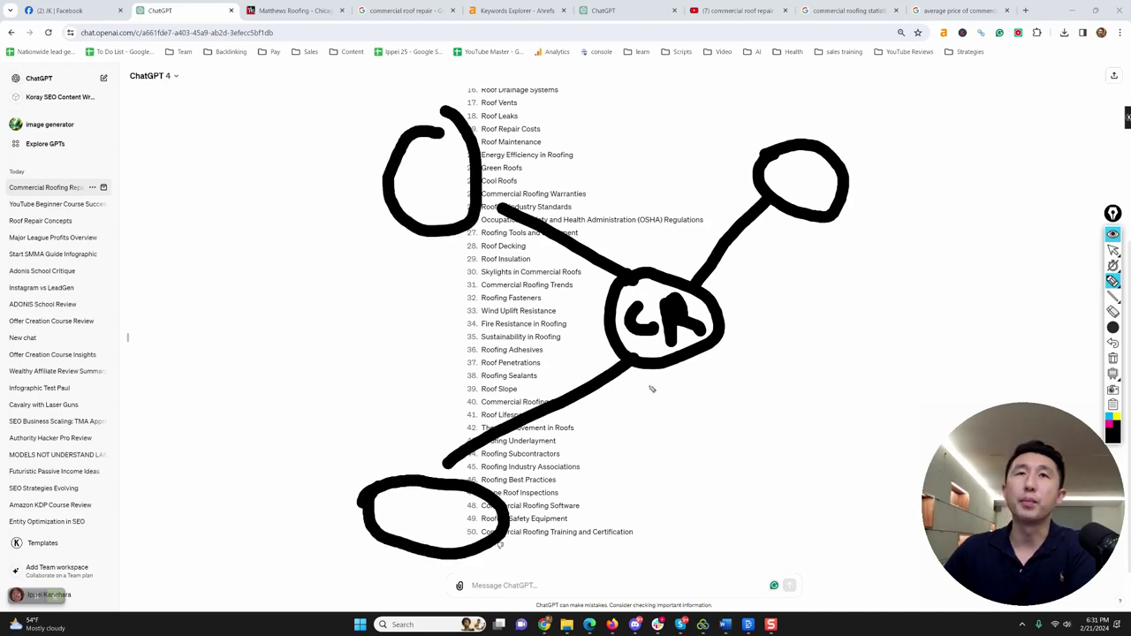
left_click_drag(700, 358, 763, 398)
mouse_move(808, 451)
left_mouse_down()
mouse_move(800, 378)
mouse_move(771, 442)
left_mouse_up()
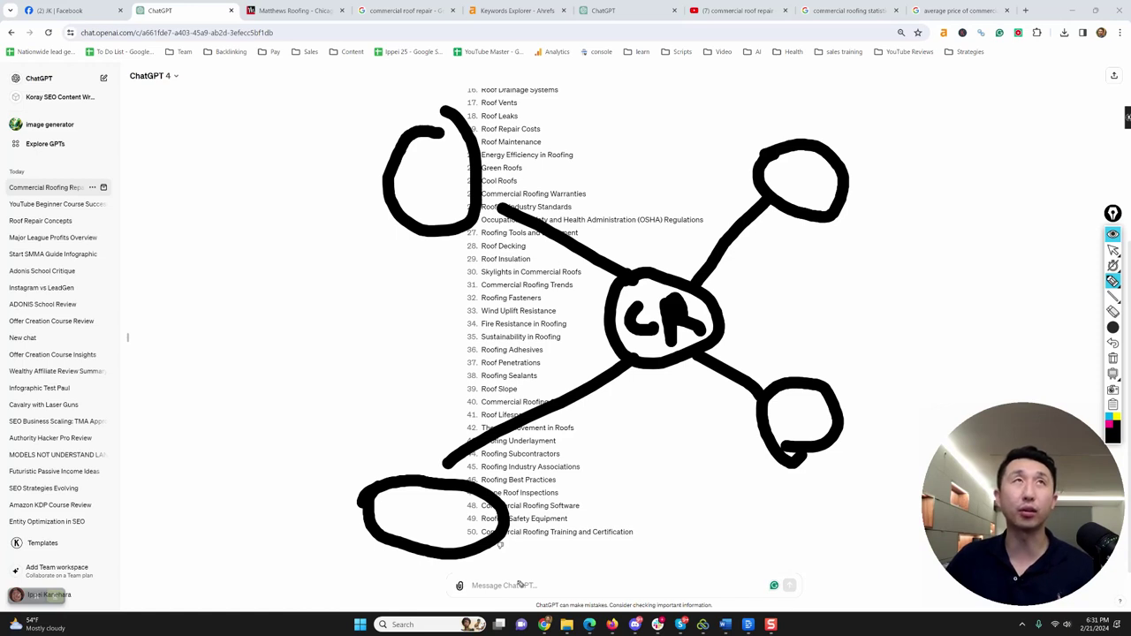
mouse_move(720, 321)
left_mouse_down()
mouse_move(804, 300)
mouse_move(890, 252)
mouse_move(848, 327)
left_mouse_up()
left_click_drag(613, 325, 461, 342)
mouse_move(396, 378)
left_mouse_down()
mouse_move(416, 309)
mouse_move(370, 390)
left_mouse_up()
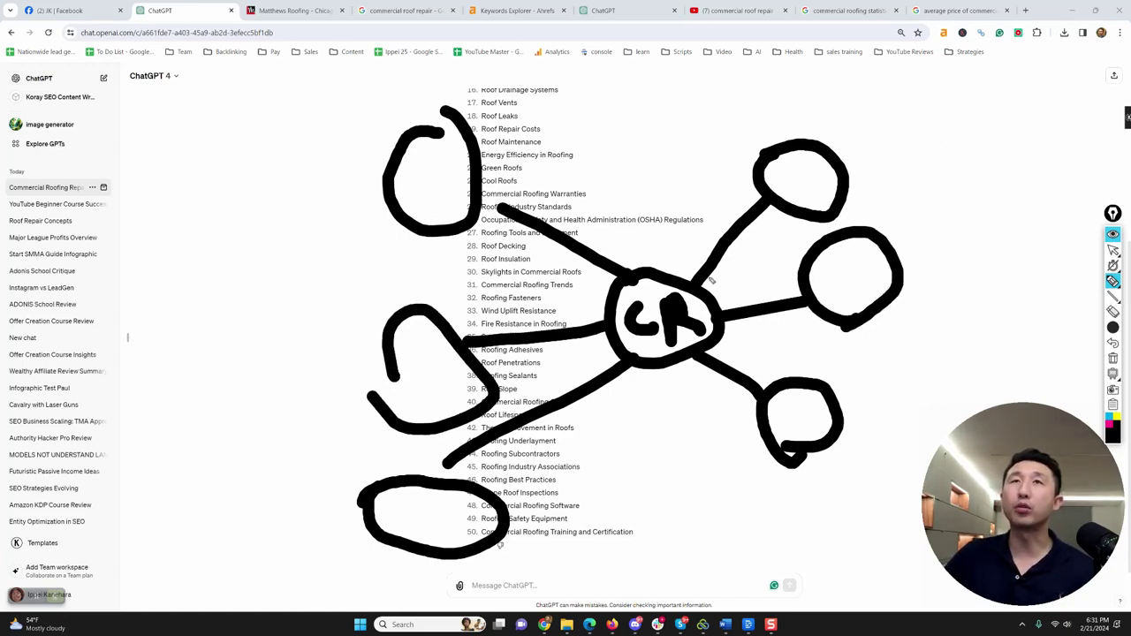
left_click_drag(711, 281, 707, 157)
mouse_move(658, 185)
left_mouse_down()
mouse_move(676, 110)
mouse_move(638, 161)
left_mouse_up()
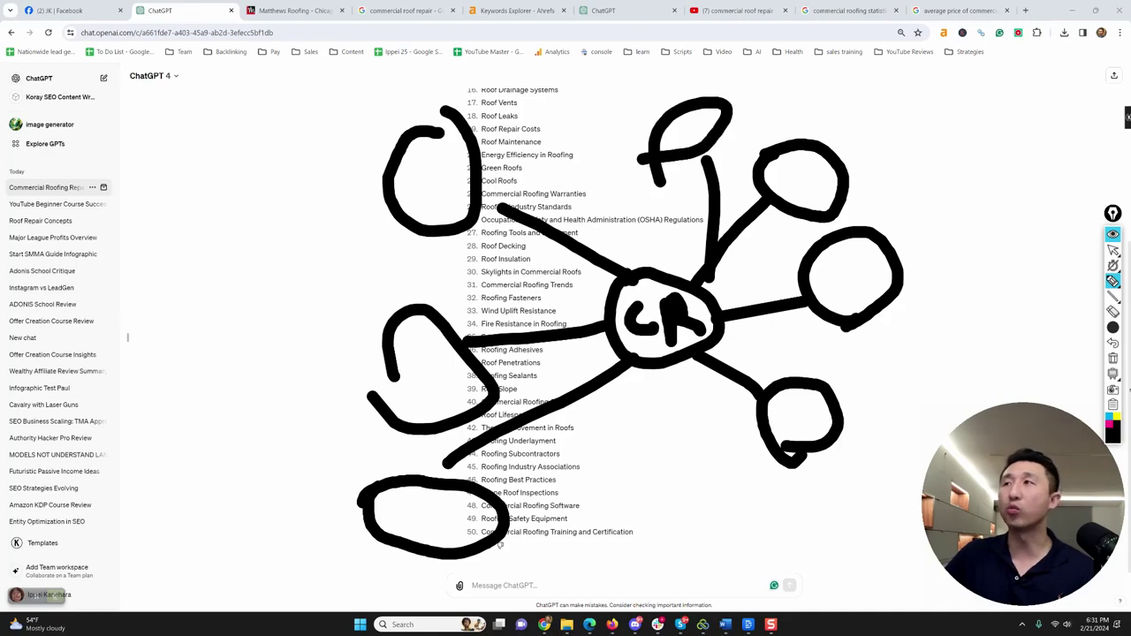
left_click(1112, 359)
Revisit the Matthews Roofing page and Ahrefs, and examine the YouTube results for "commercial roof repair" for videos on specific roofing entities.
left_click(296, 10)
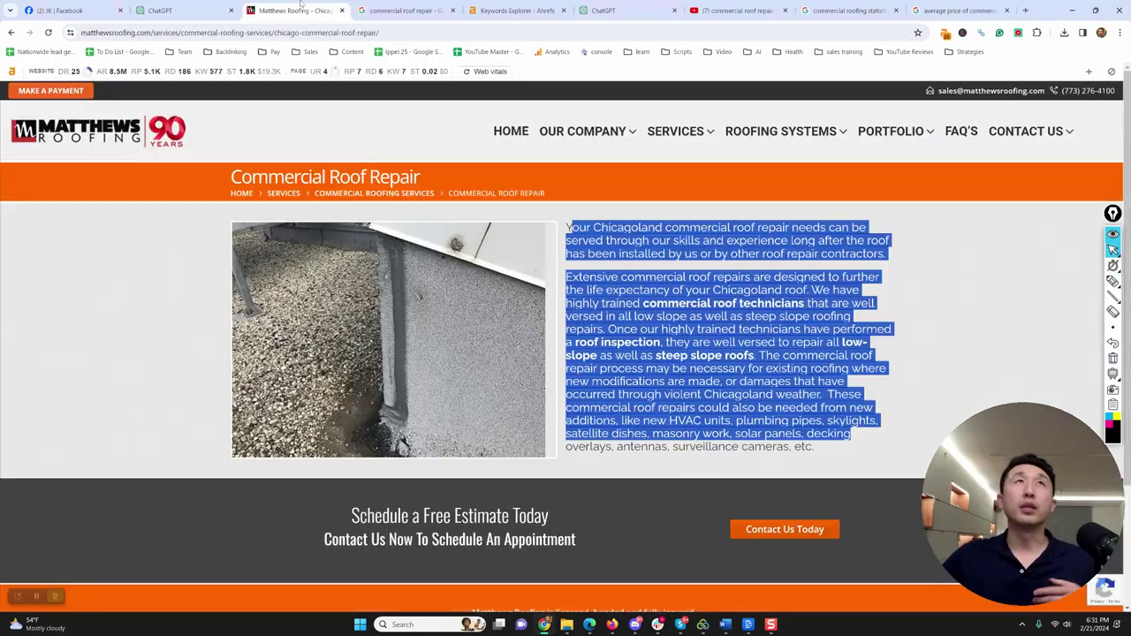
left_click(517, 10)
left_click(737, 10)
scroll(391, 189, "up", 10)
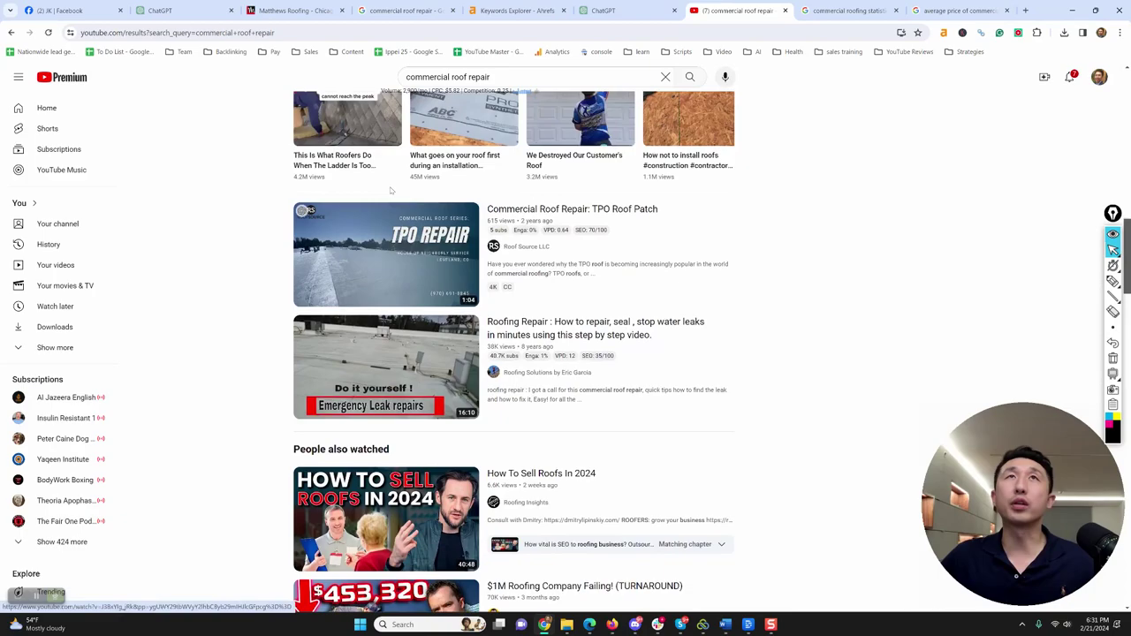
scroll(391, 190, "up", 10)
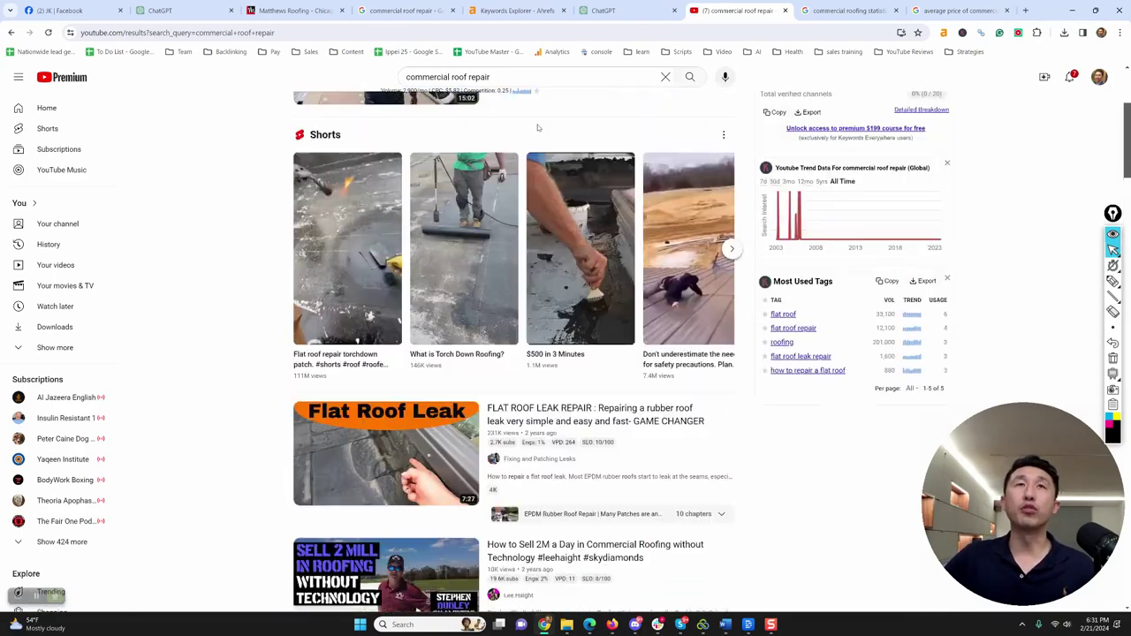
scroll(566, 185, "up", 10)
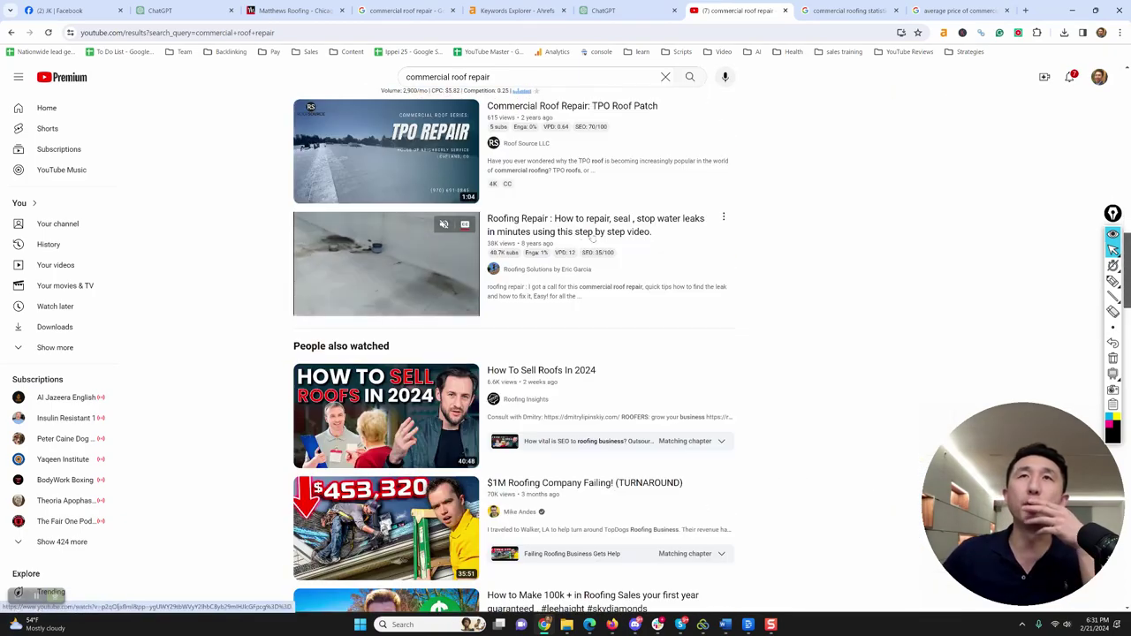
scroll(752, 199, "up", 1)
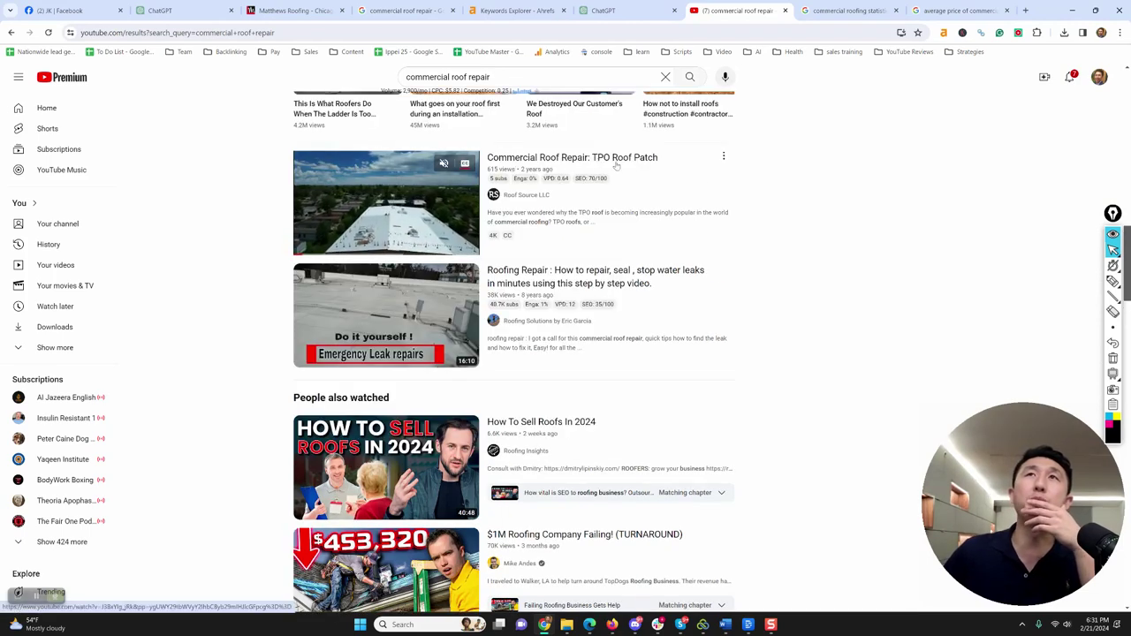
Highlight TPO Roofing in the earlier ChatGPT entity list and open the YouTube video "Commercial Roof Repair: TPO Roof Patch" in a new tab.
left_click(618, 10)
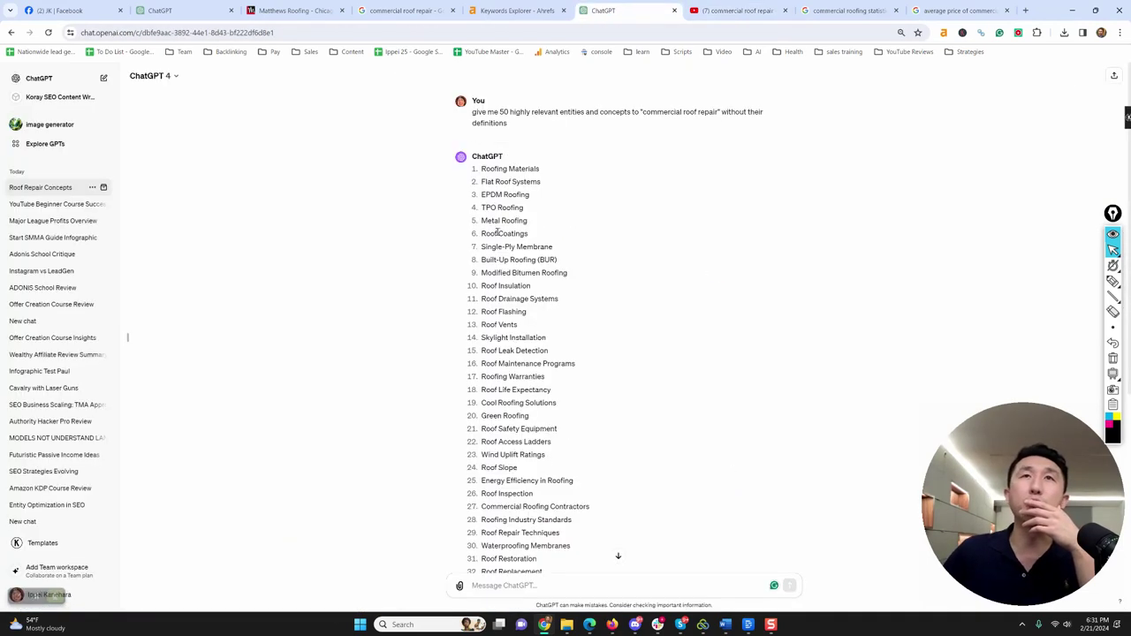
scroll(382, 266, "down", 1)
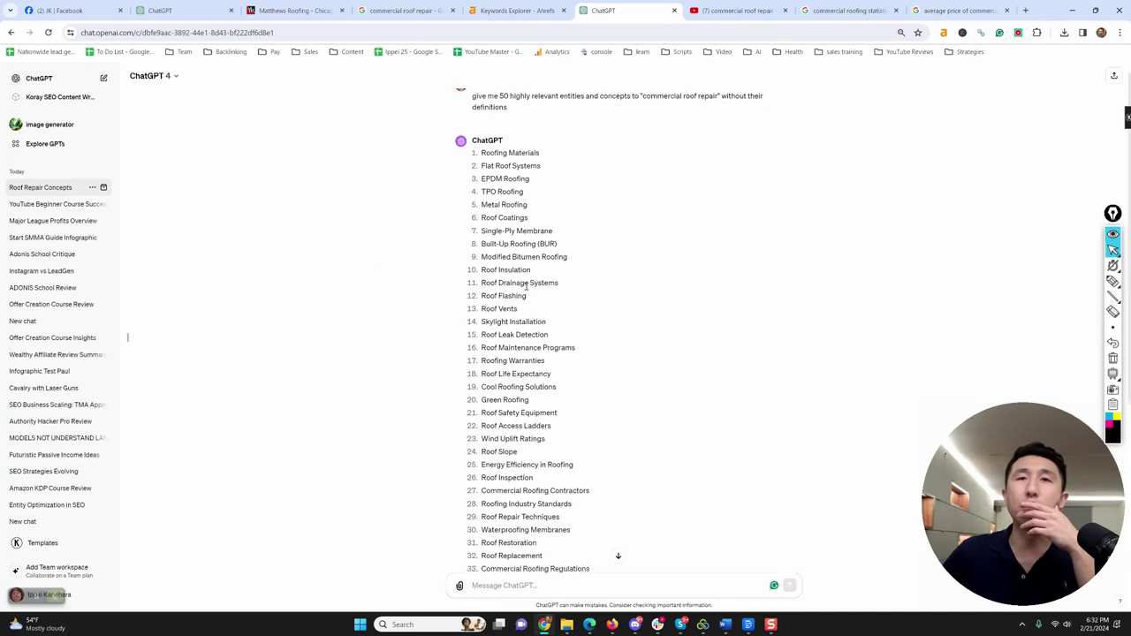
left_click_drag(475, 196, 543, 196)
key("ctrl+Tab")
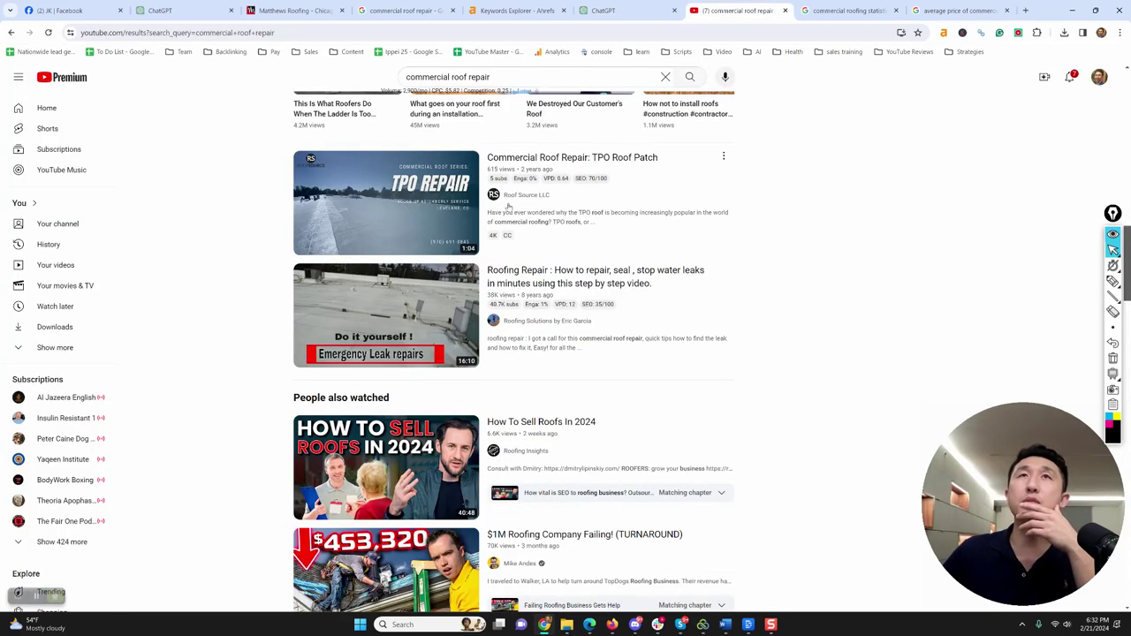
left_click(606, 157, "ctrl+shift")
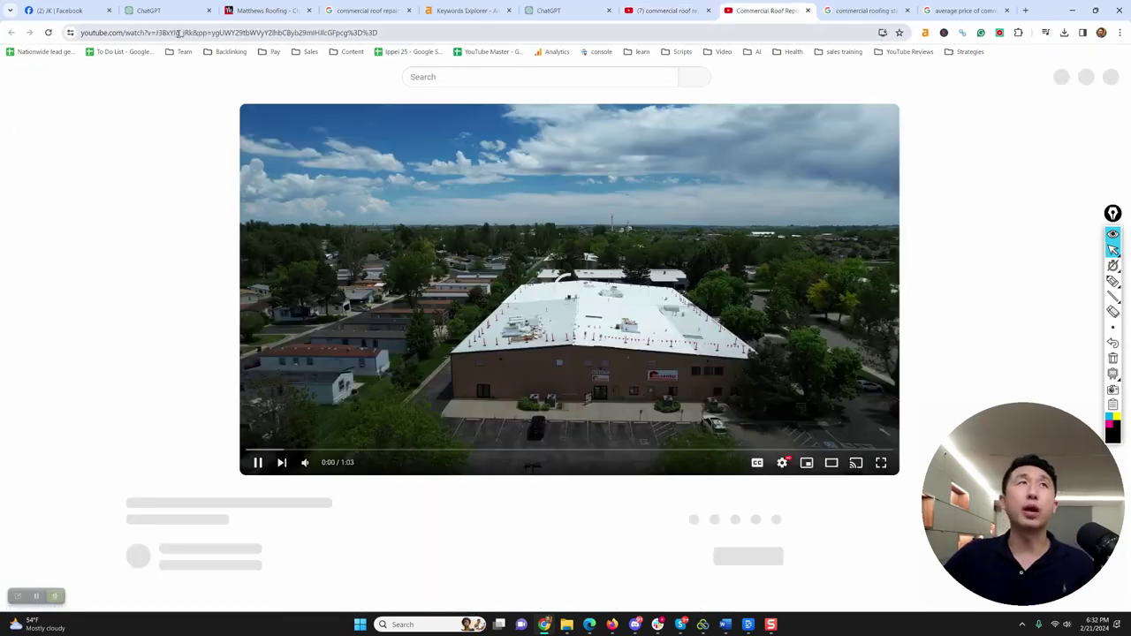
Load the ChatGPT GPTs directory at chat.openai.com/gpts in place of the "commercial roofing statistics" search.
key("ctrl+Tab")
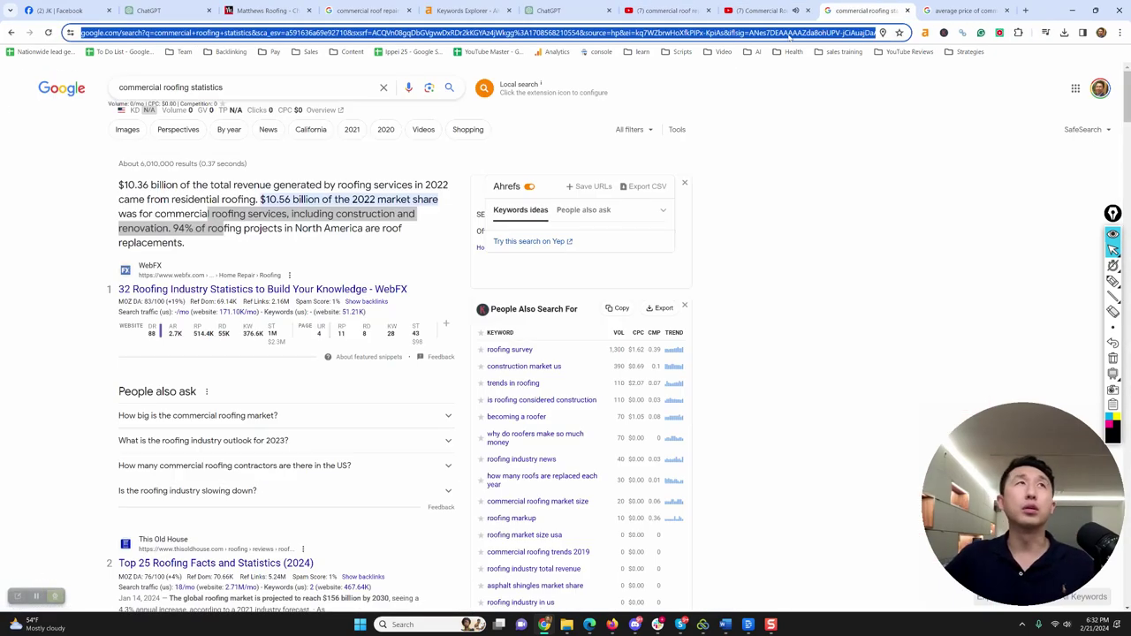
type("chat.openai.com")
key("Return")
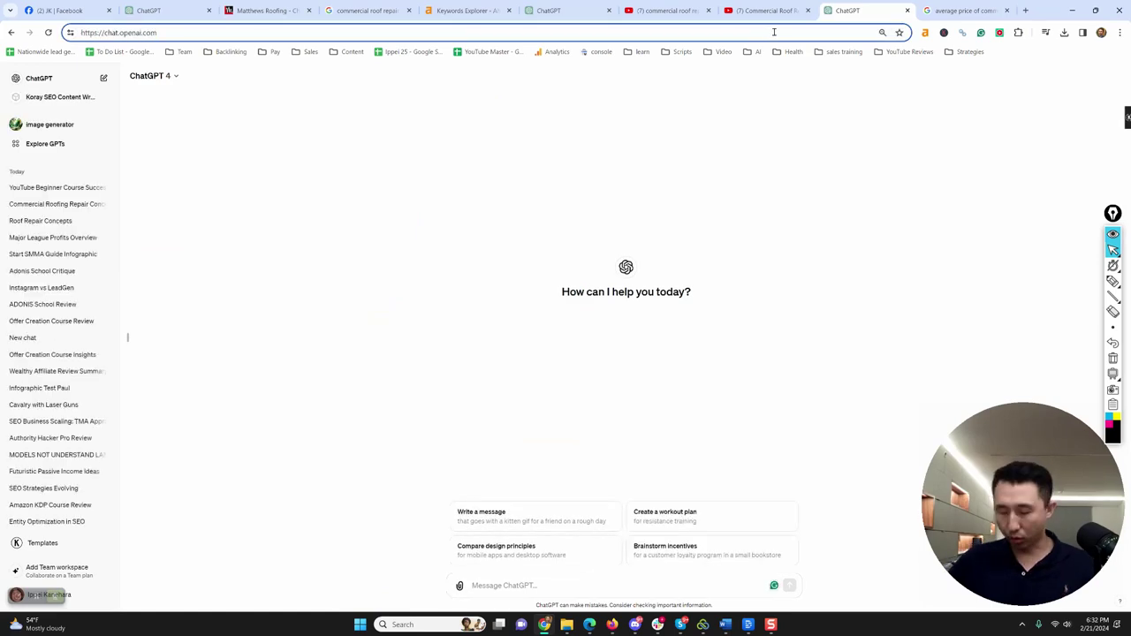
type("/gpts")
key("Return")
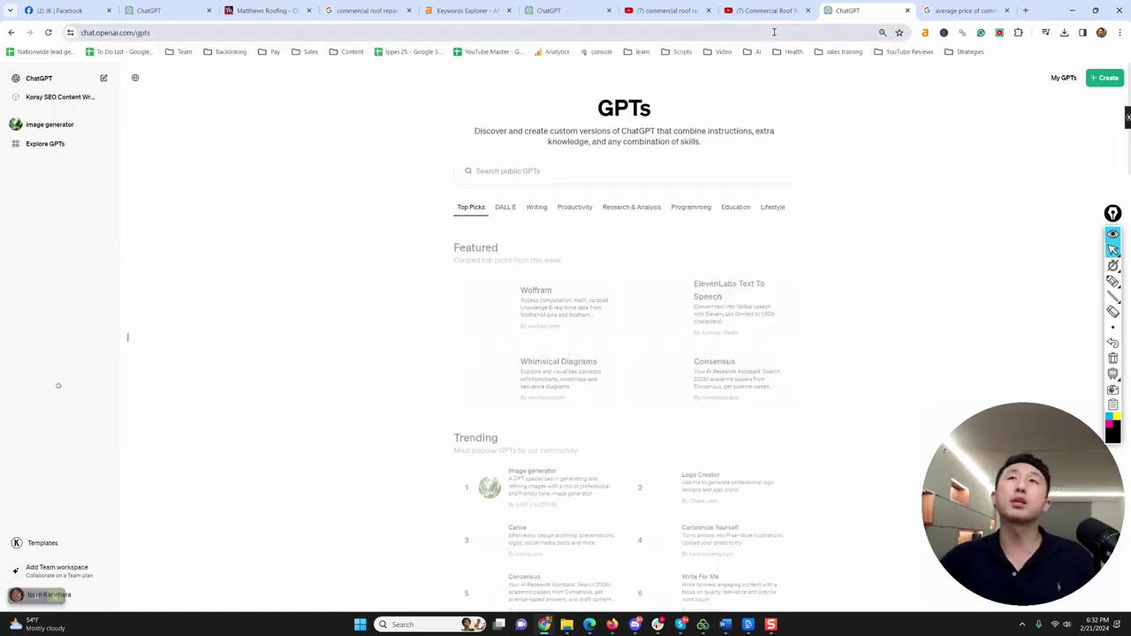
Search the public GPTs for "video summarizer" and open the Video Summarizer with 100K+ chats.
type("video")
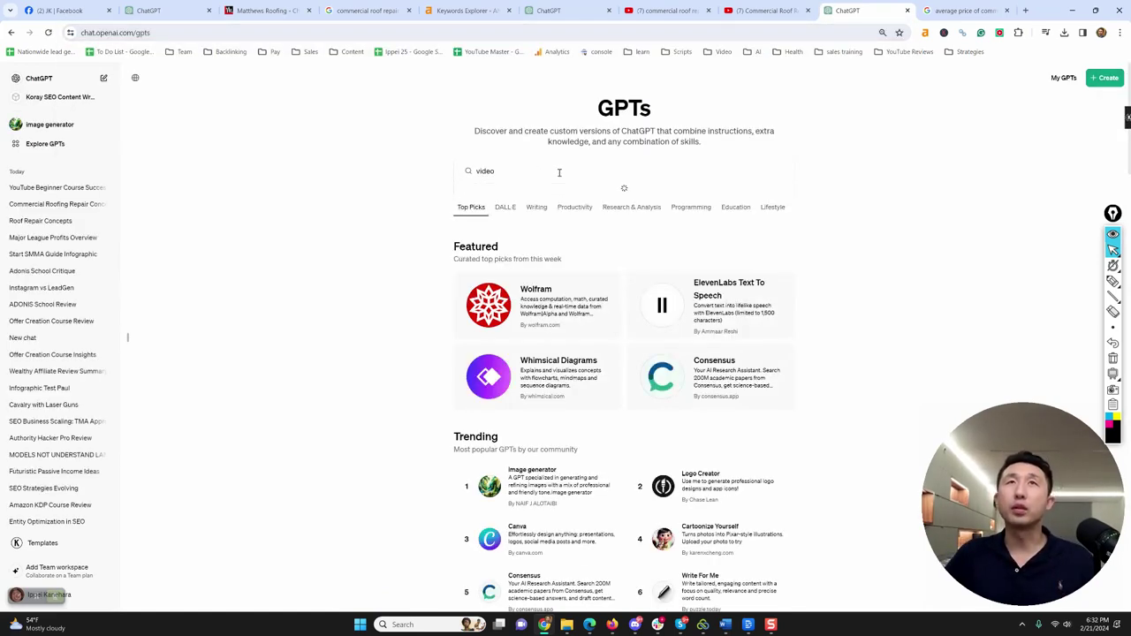
type(" summar")
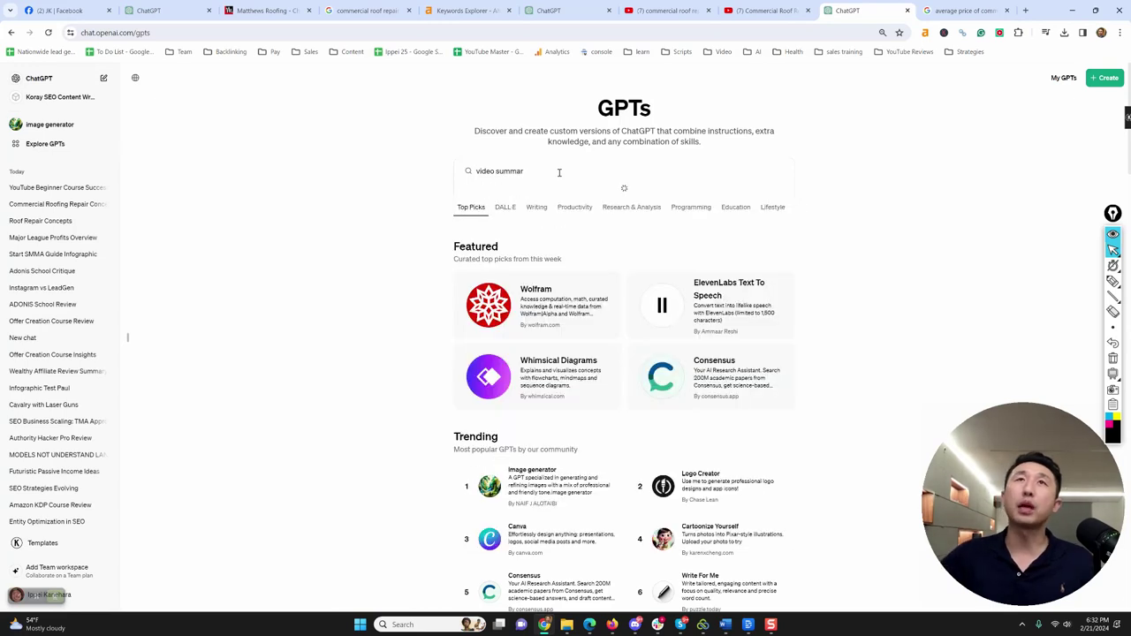
type("izer")
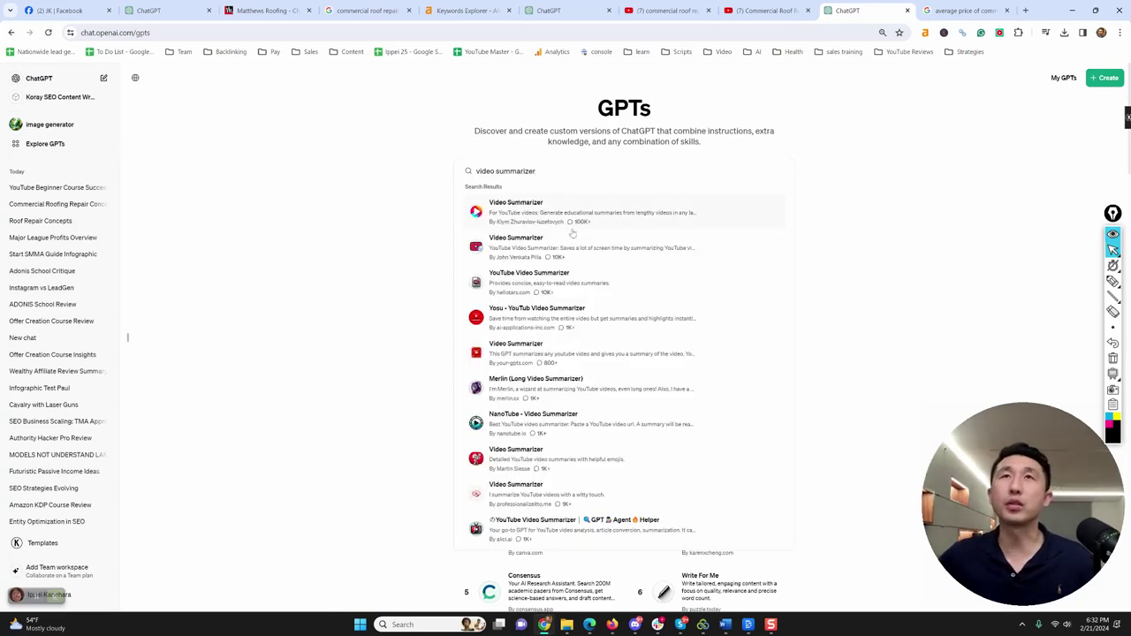
left_click(504, 208)
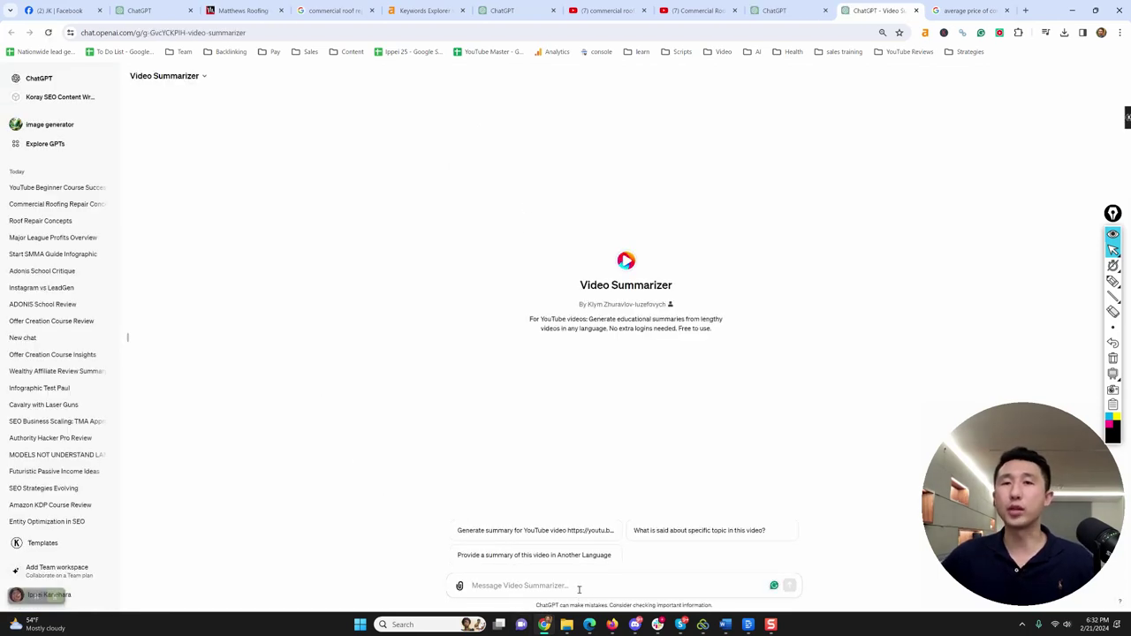
Ask Video Summarizer to create a detailed summary of the TPO Roof Patch video using its YouTube link.
type("create a detailed summar")
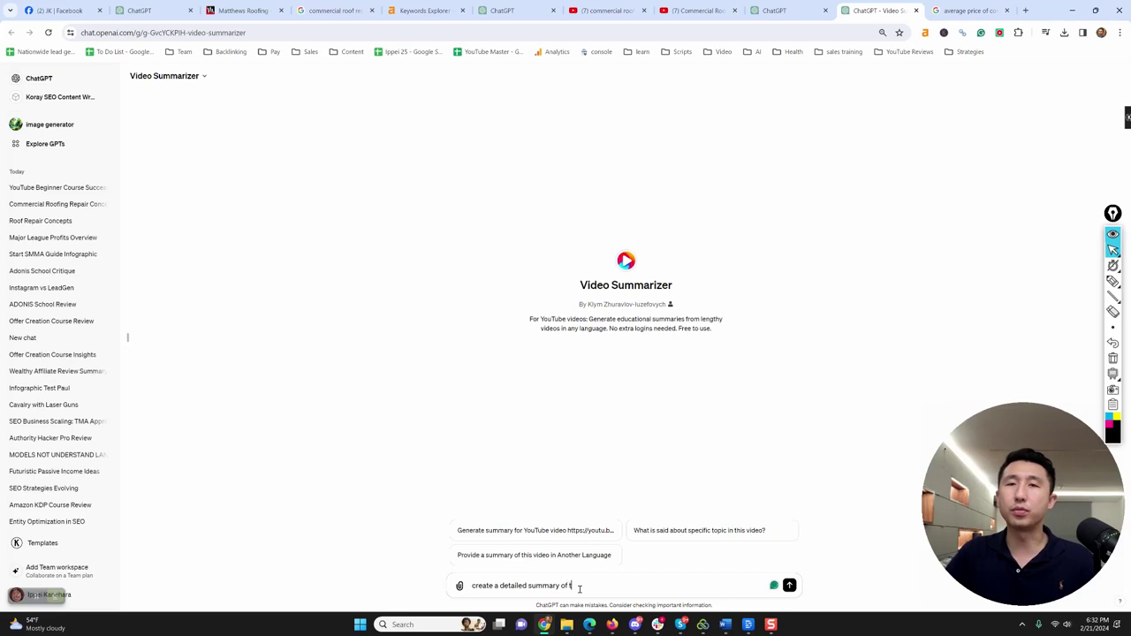
type("y of")
type("https://www.youtube.com/watch?v=J3BxYlg_jRk")
key("Return")
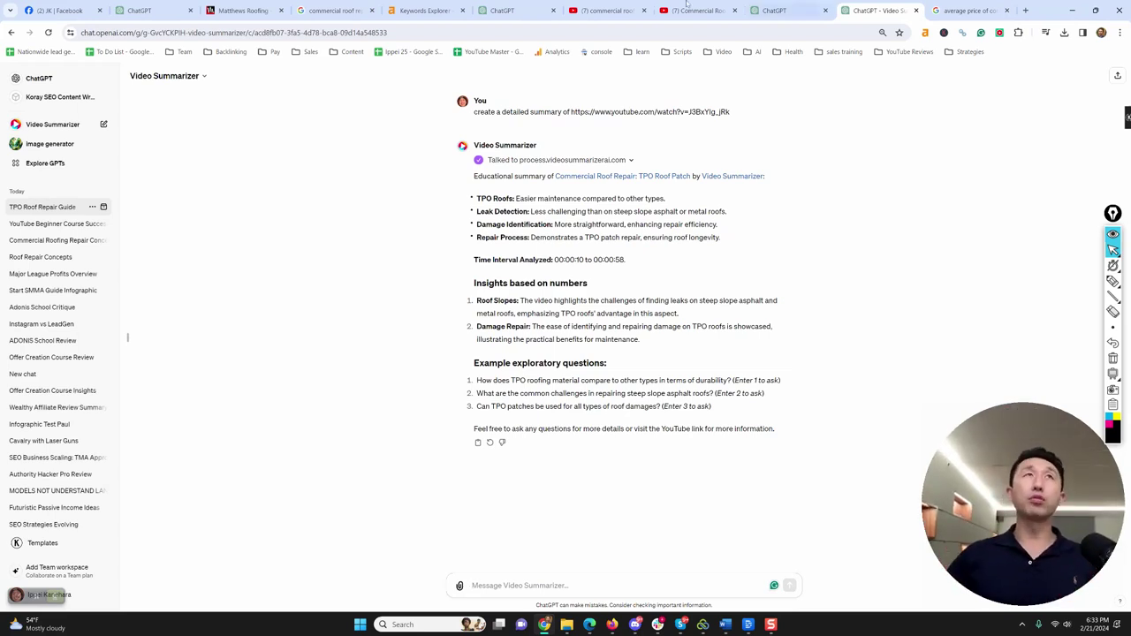
Highlight the full Commercial Roof Repair body text on the Matthews Roofing page.
left_click(231, 12)
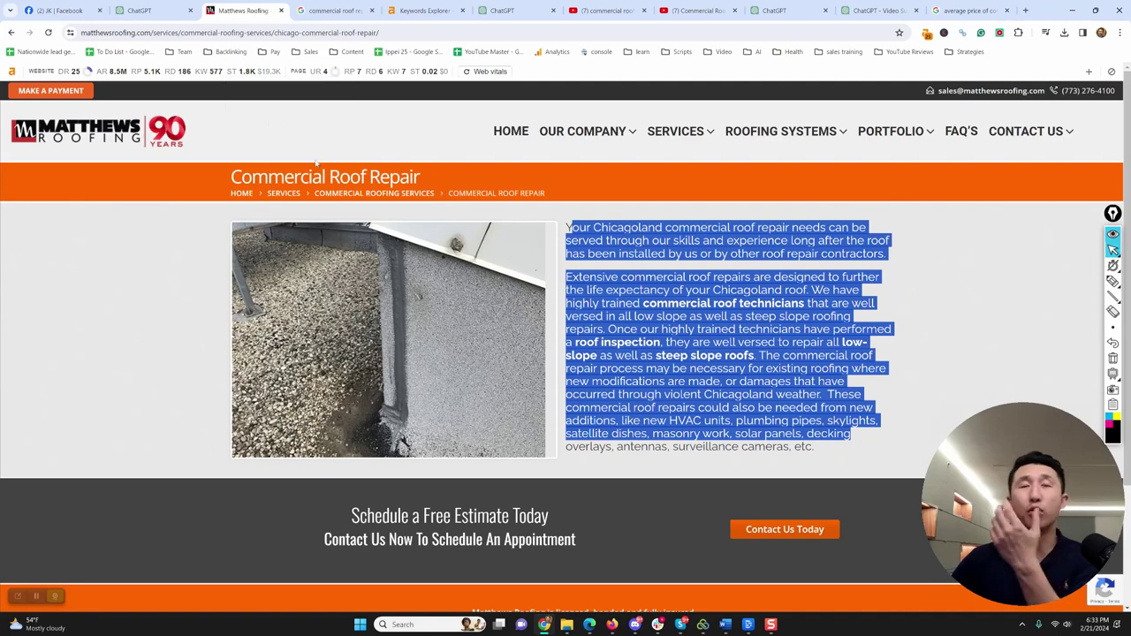
left_click_drag(566, 227, 901, 477)
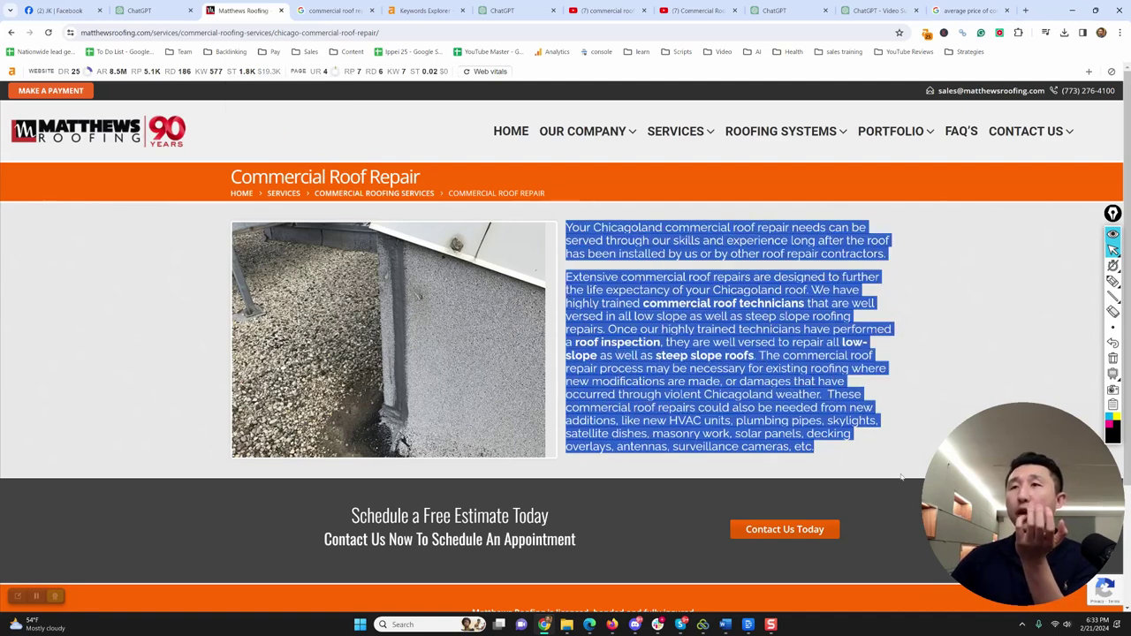
Review the "average price of commercial roof repair" results, highlighting the cost-per-square-foot featured snippet and the search query.
left_click(954, 7)
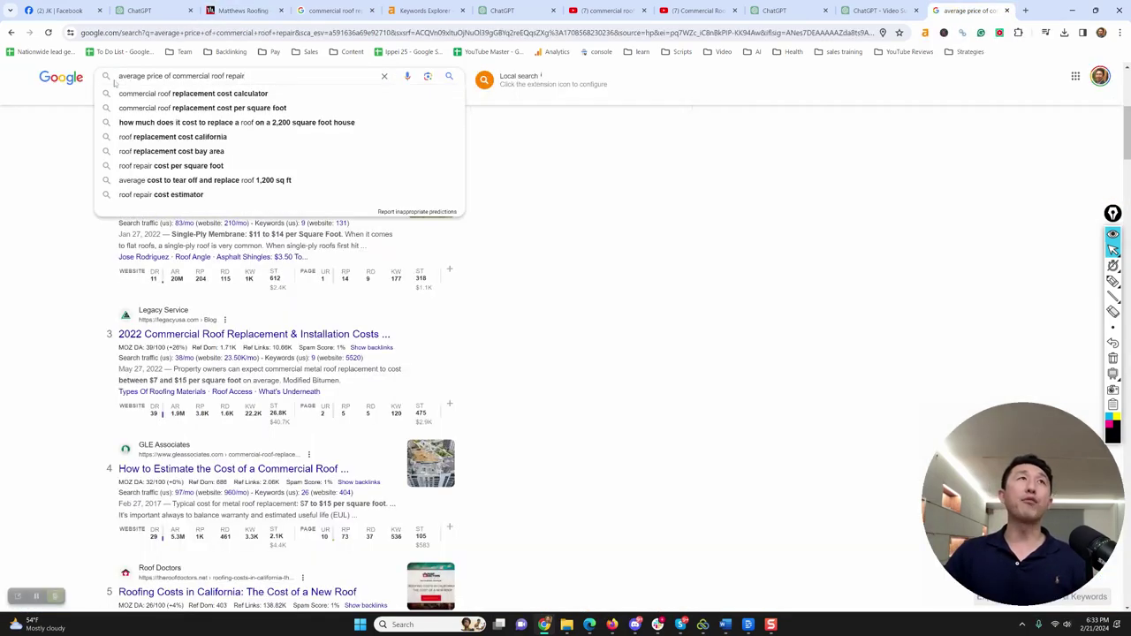
scroll(120, 129, "up", 4)
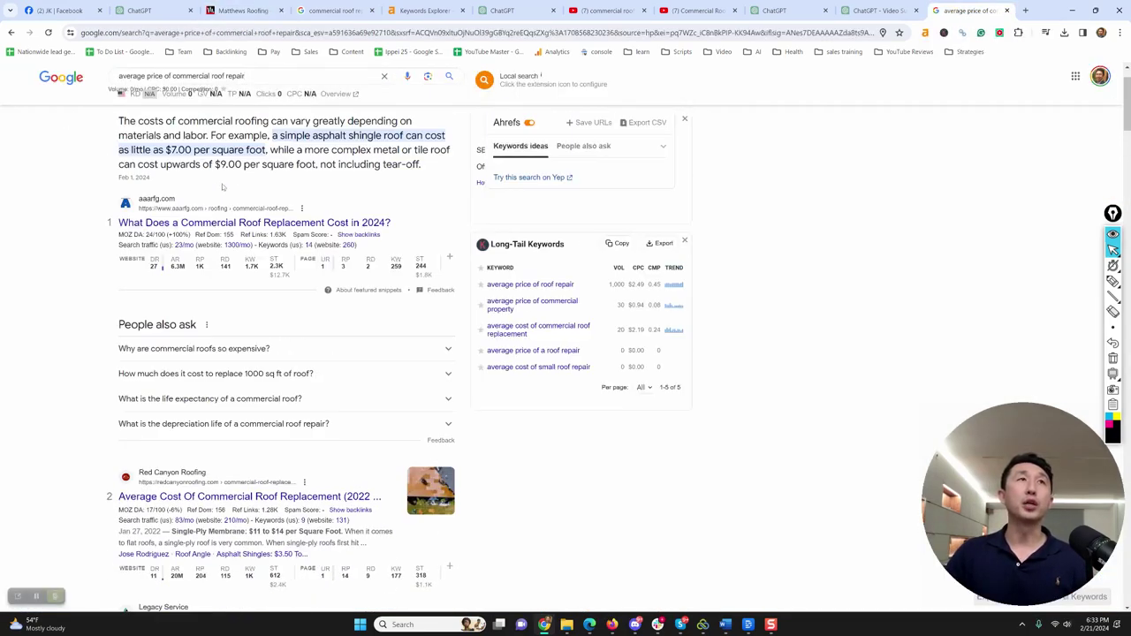
mouse_move(120, 129)
left_mouse_down()
mouse_move(180, 135)
mouse_move(277, 188)
mouse_move(335, 182)
mouse_move(107, 139)
left_mouse_up()
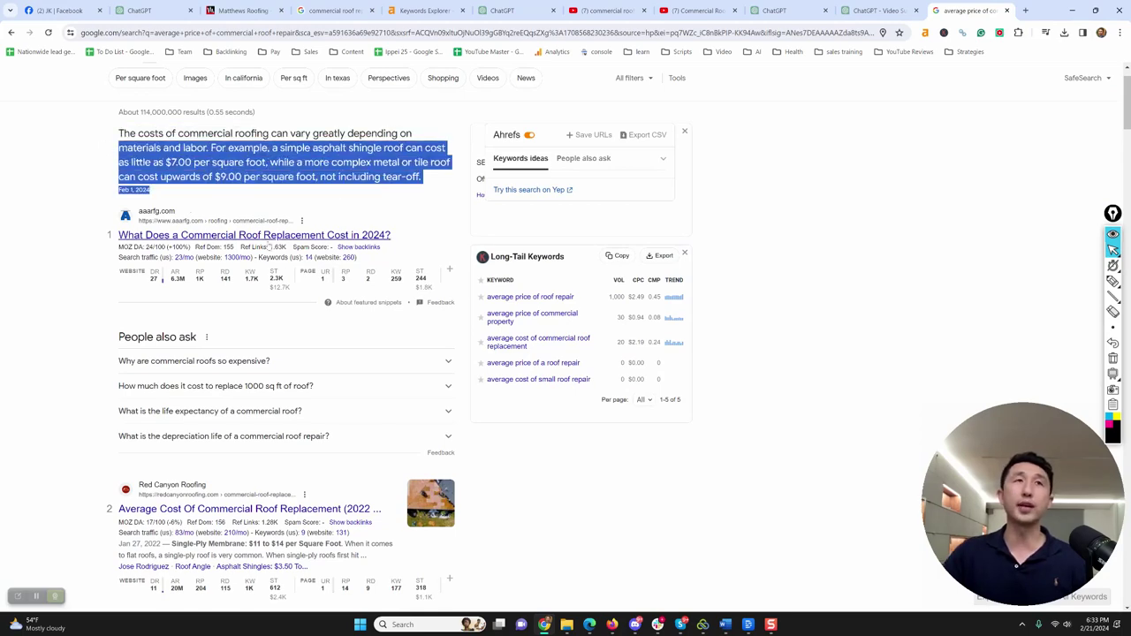
scroll(164, 289, "down", 3)
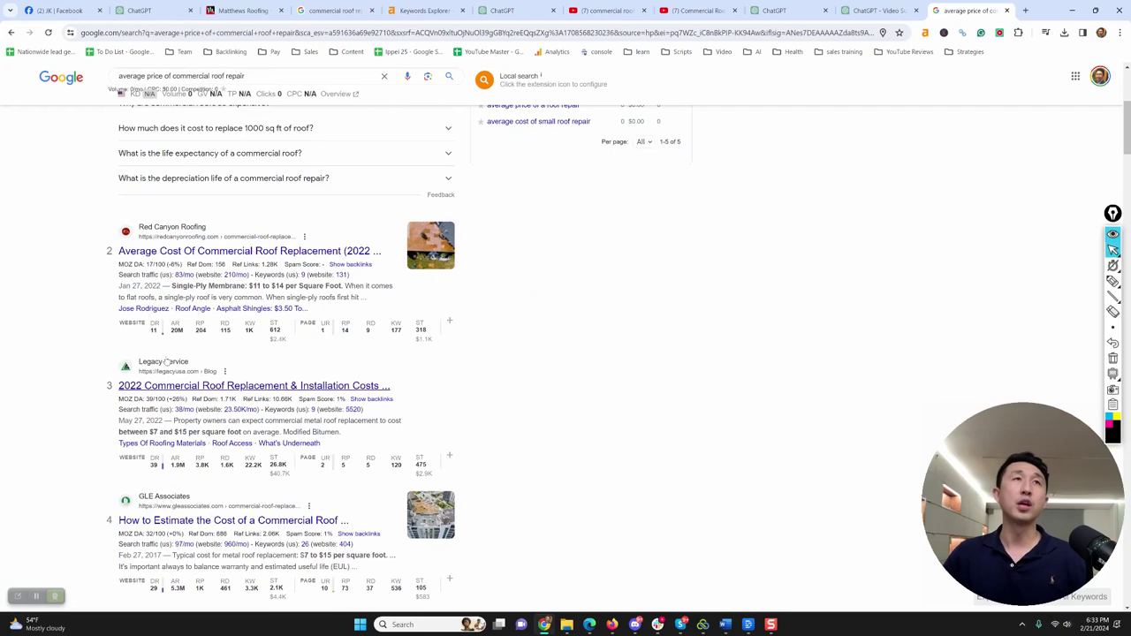
scroll(176, 387, "up", 3)
triple_click(189, 87)
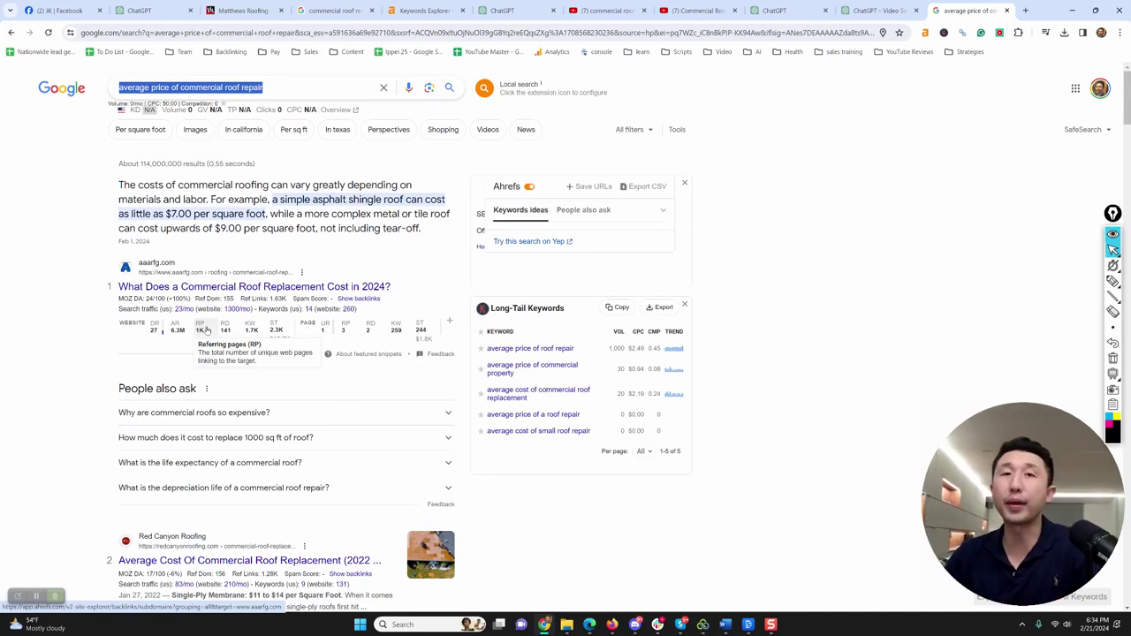
Load Google in a new tab and search for "chicago il".
left_click(1025, 10)
type("google")
key("Return")
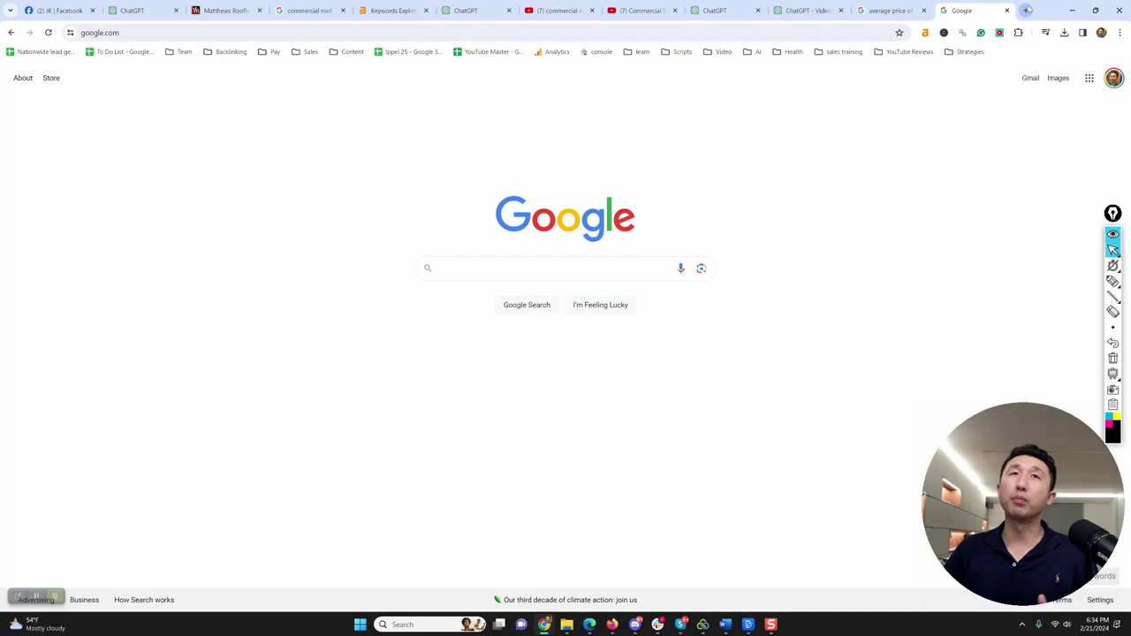
type("chicago il")
key("Return")
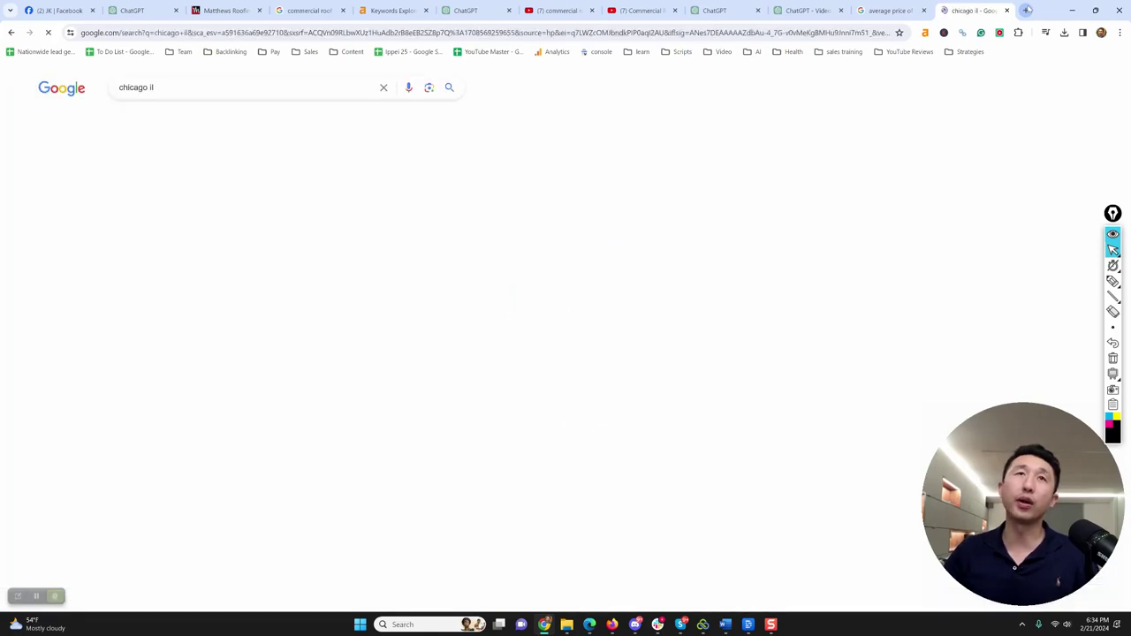
Extend the Chicago query to search for "top restaurants in chicago il".
left_click(119, 87)
type("top restau")
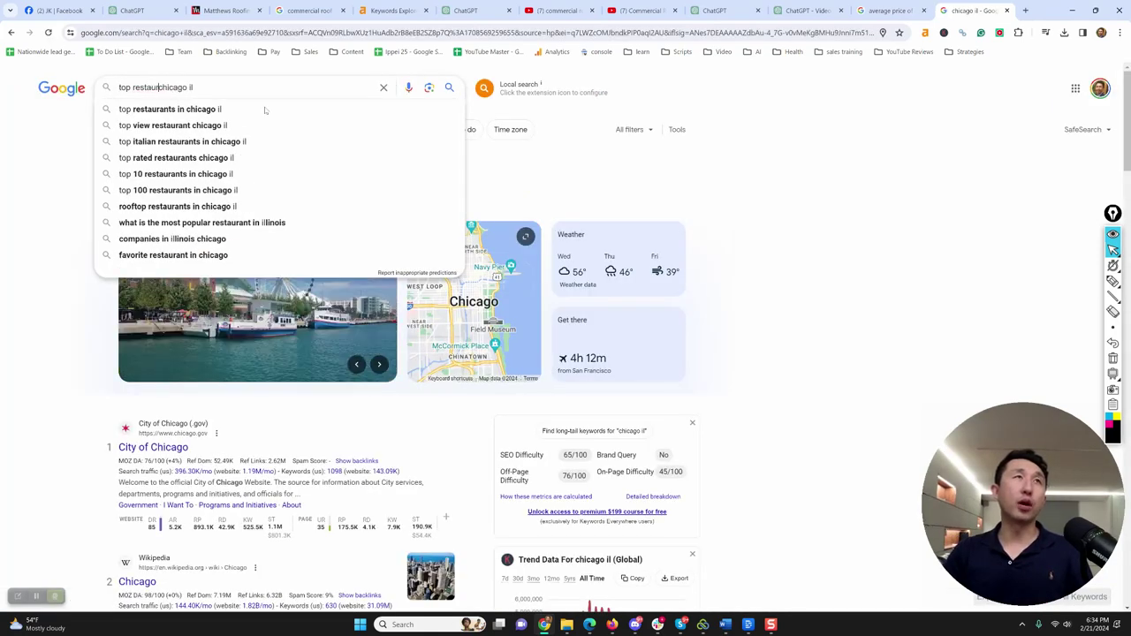
type("rants in")
key("Return")
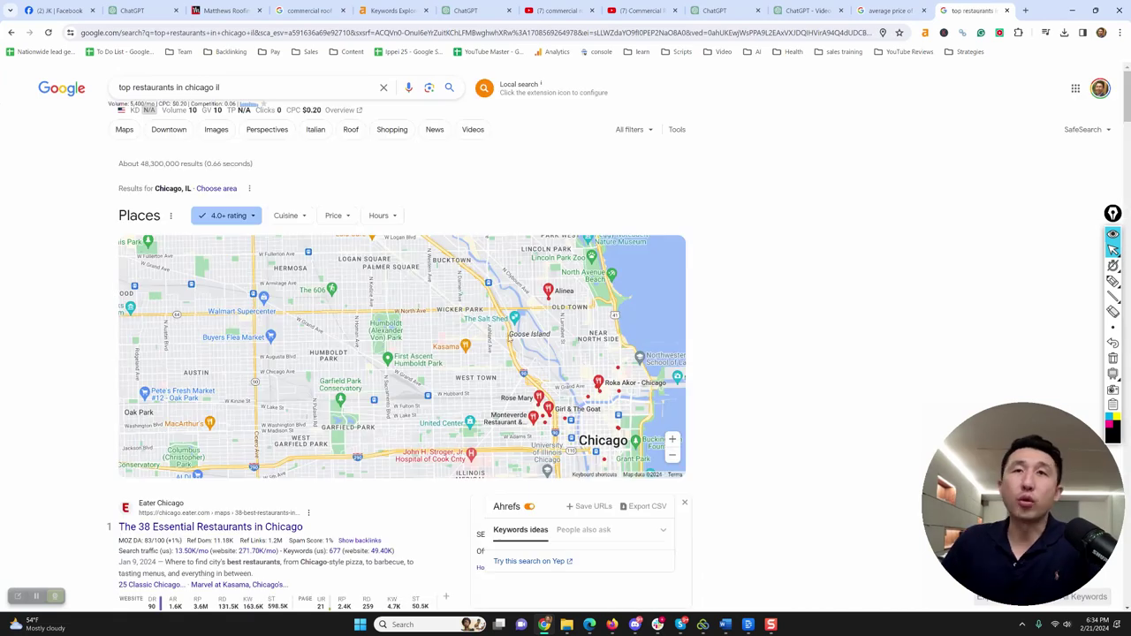
mouse_move(609, 383)
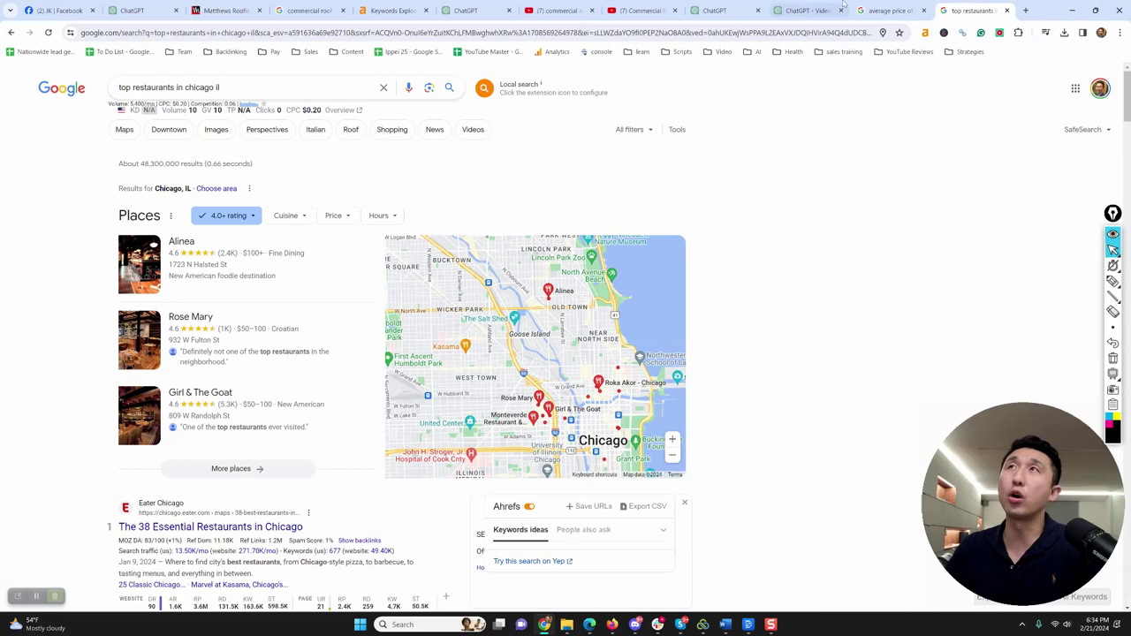
Compare the average-price results with the Chicago restaurant results and shift the restaurant map to show more of the area south of downtown.
left_click(875, 10)
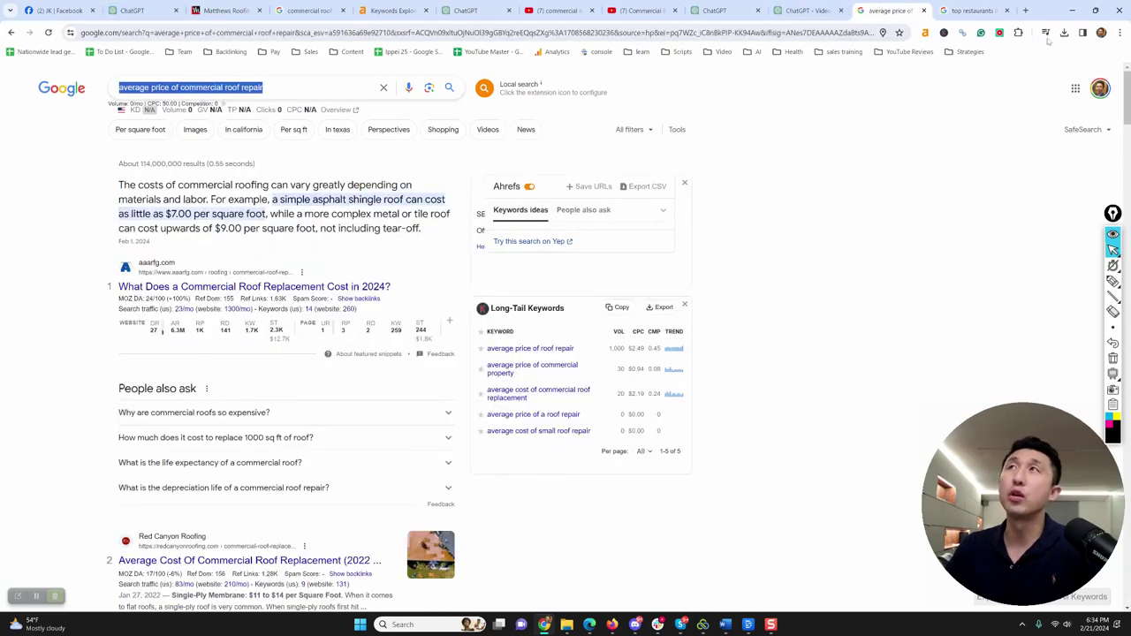
left_click(967, 10)
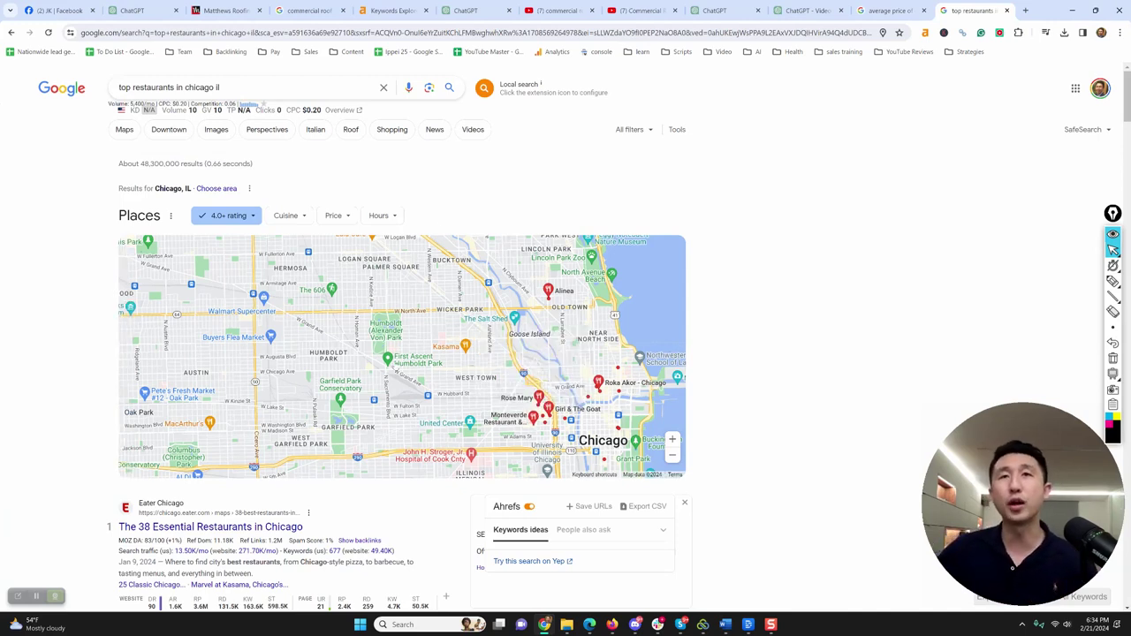
mouse_move(523, 425)
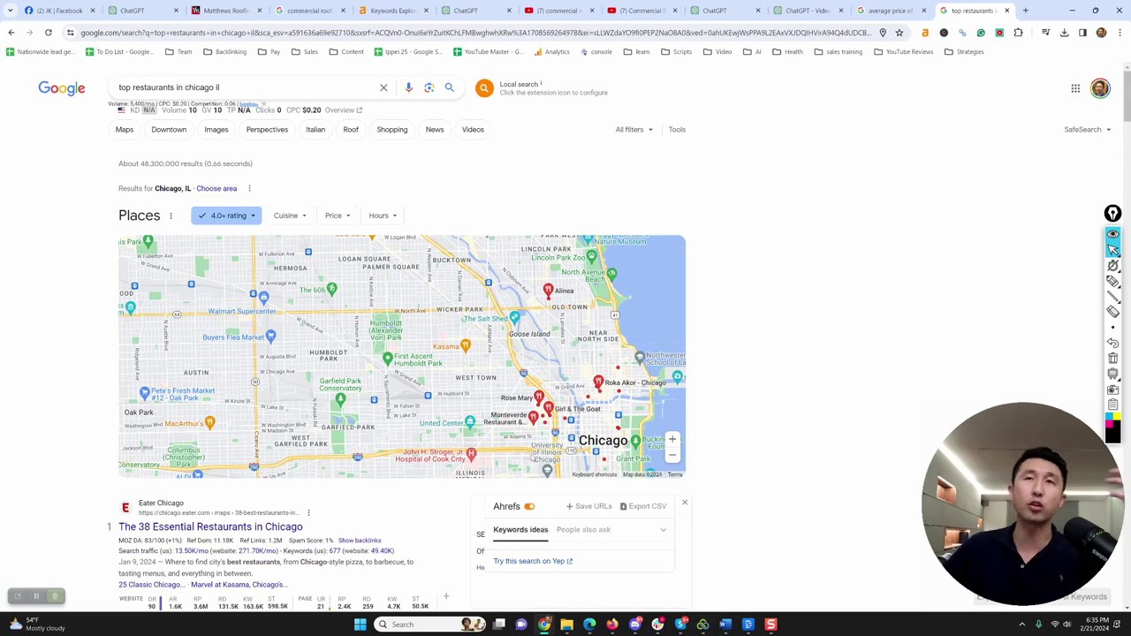
mouse_move(589, 416)
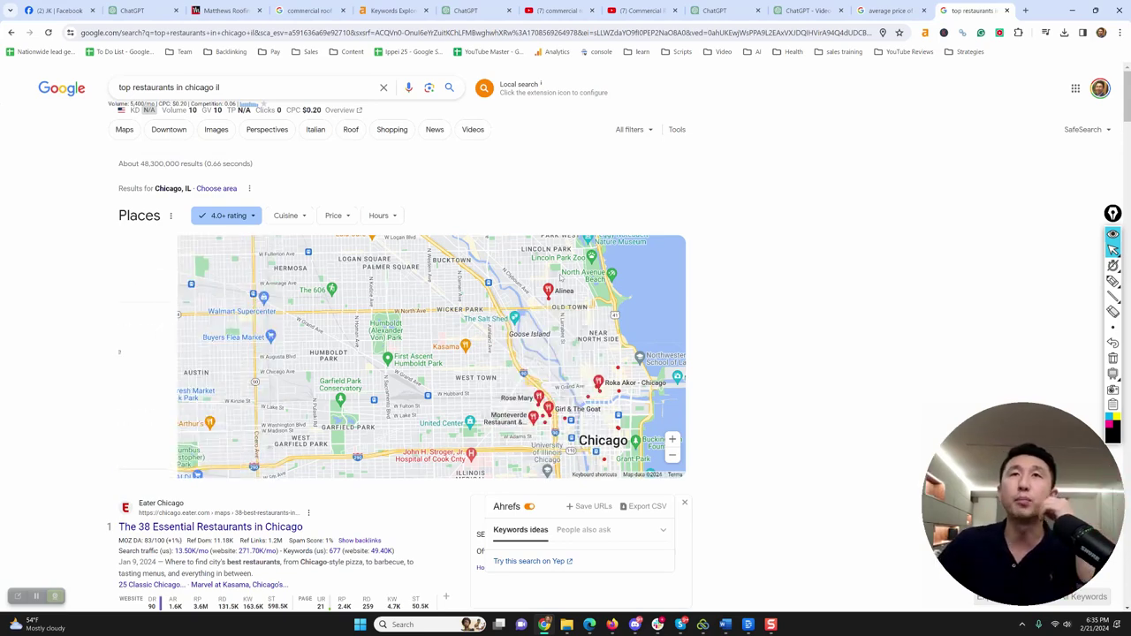
left_click_drag(589, 416, 578, 315)
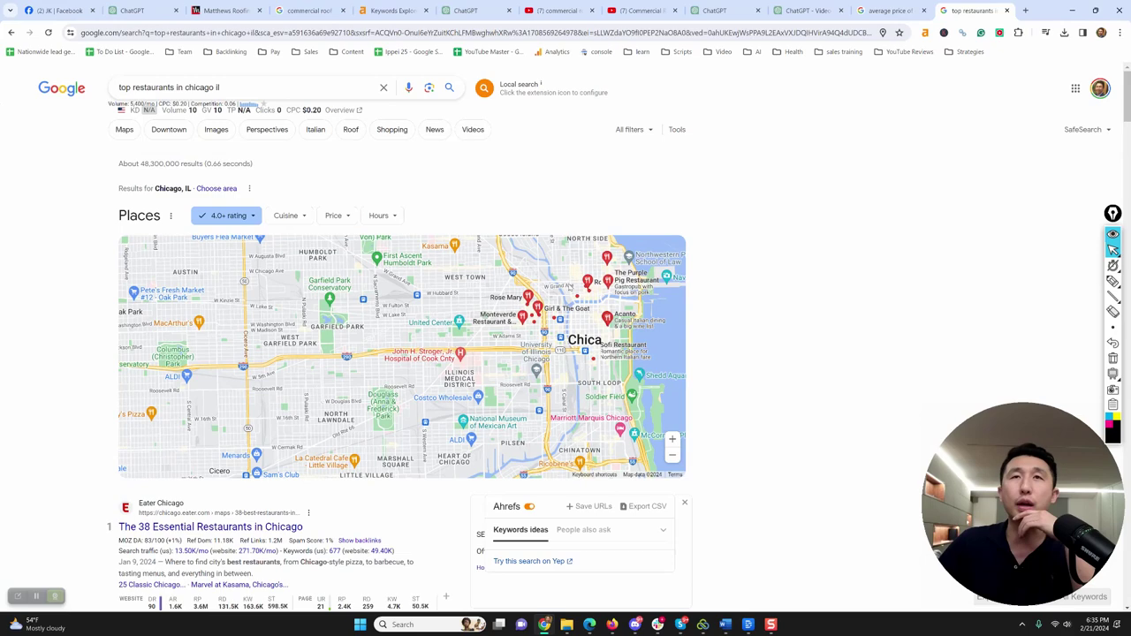
mouse_move(607, 258)
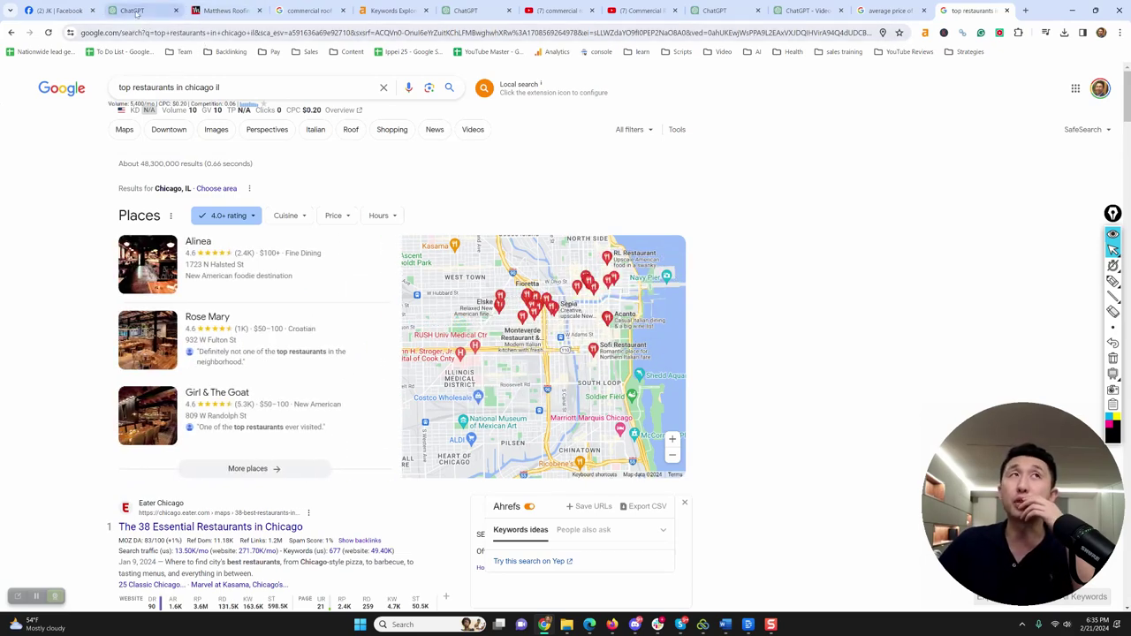
Return to the "commercial roof repair" results and highlight the Reddit, BiggerPockets and Quora threads under Discussions and forums.
left_click(168, 12)
left_click(225, 11)
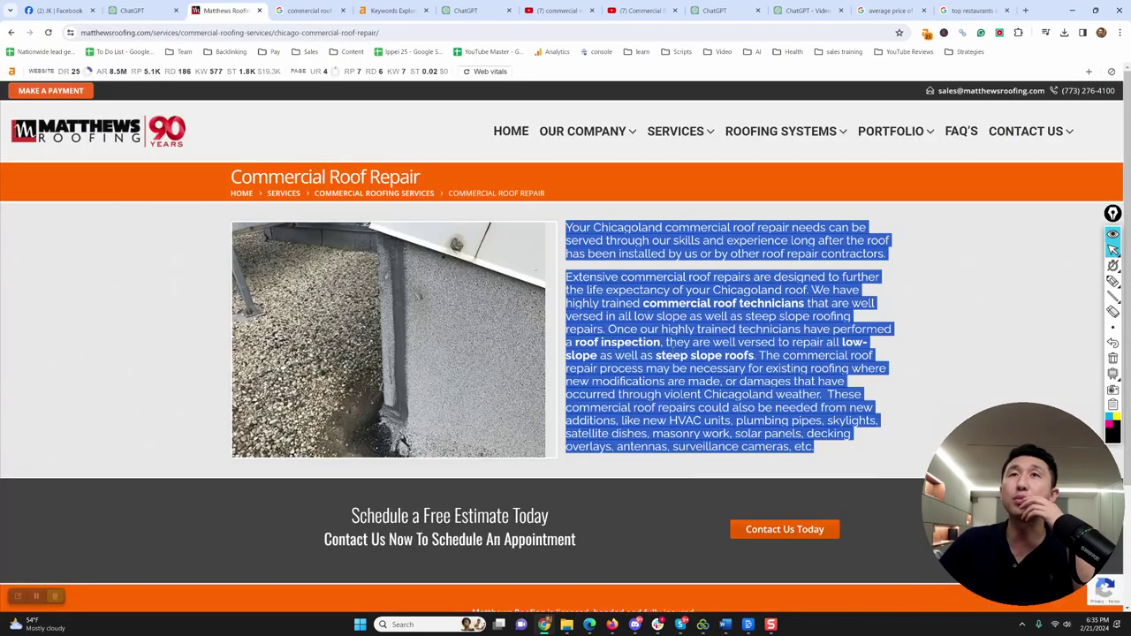
key("ctrl+Tab")
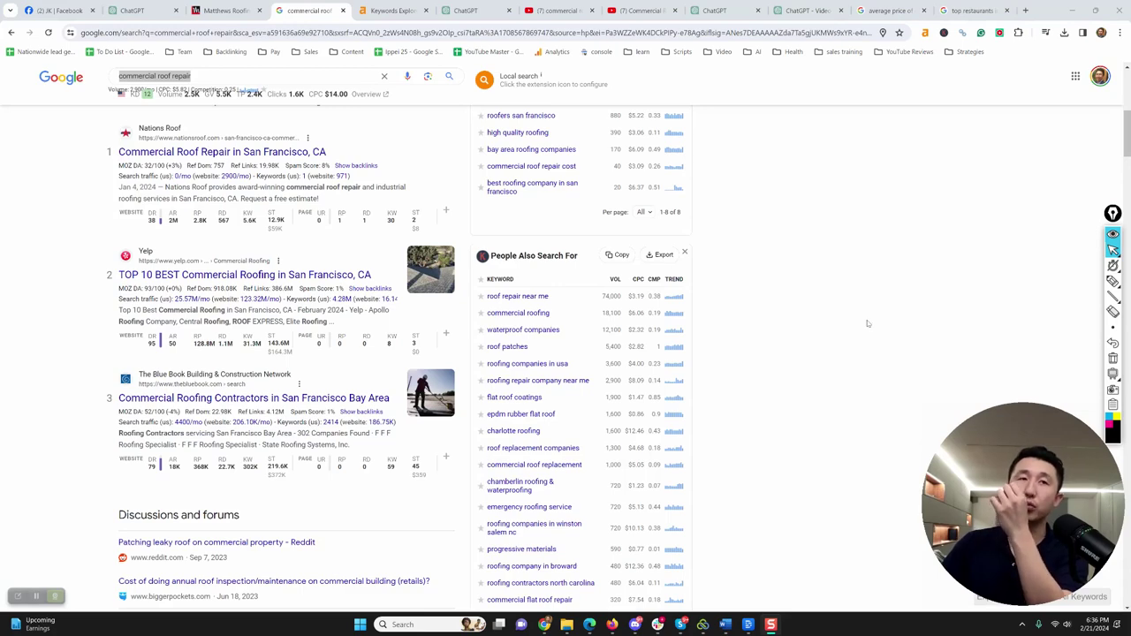
scroll(867, 323, "down", 3)
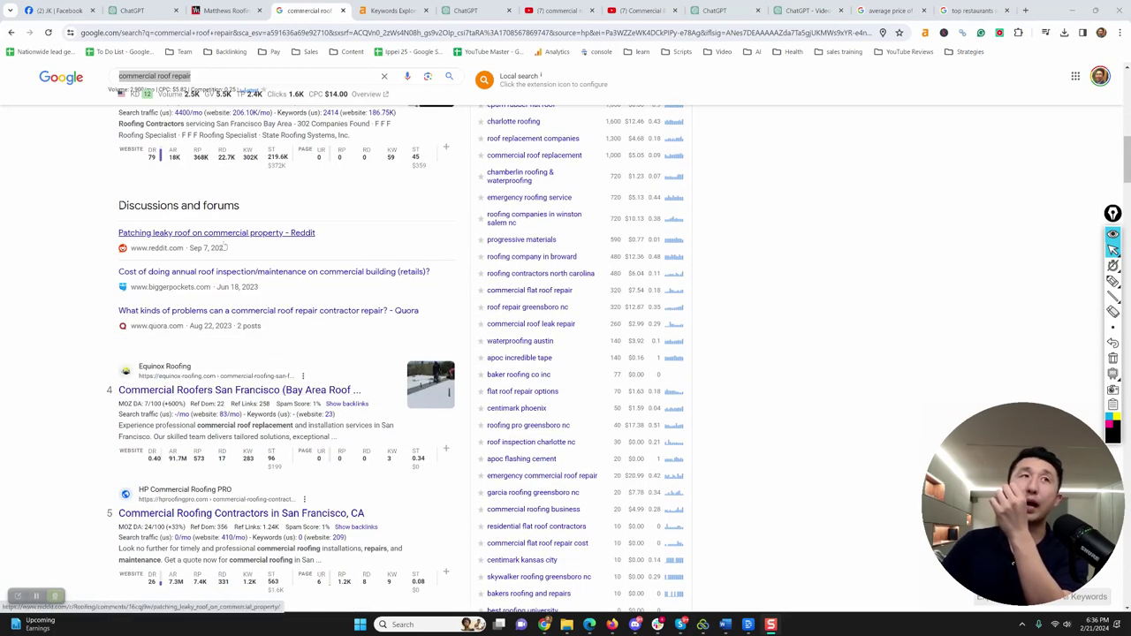
left_click_drag(120, 232, 317, 233)
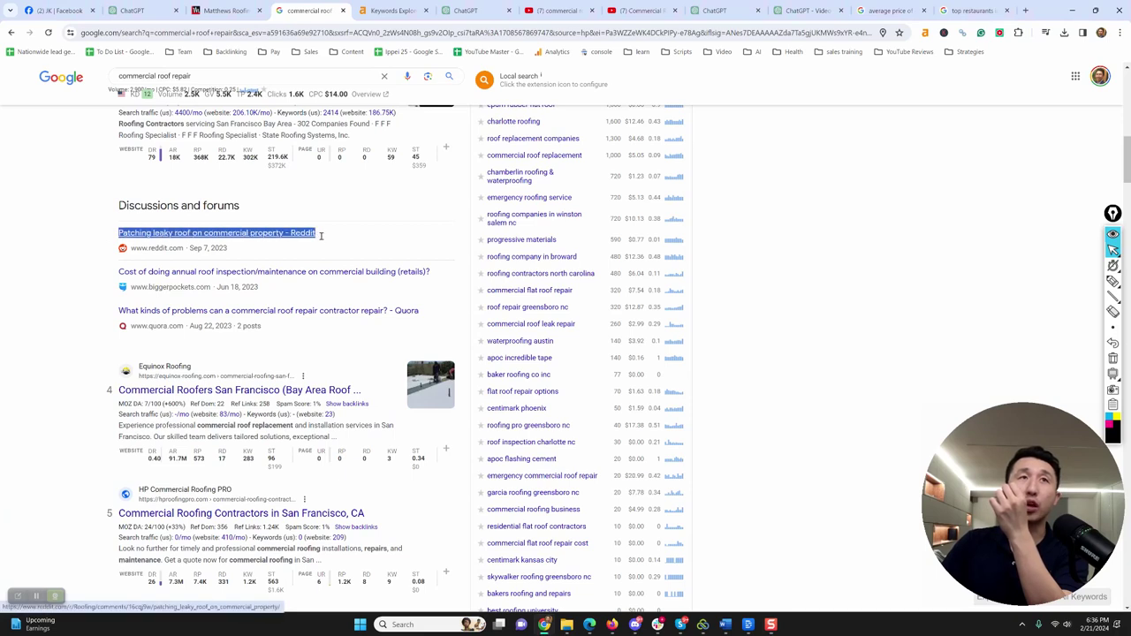
left_click_drag(100, 273, 296, 272)
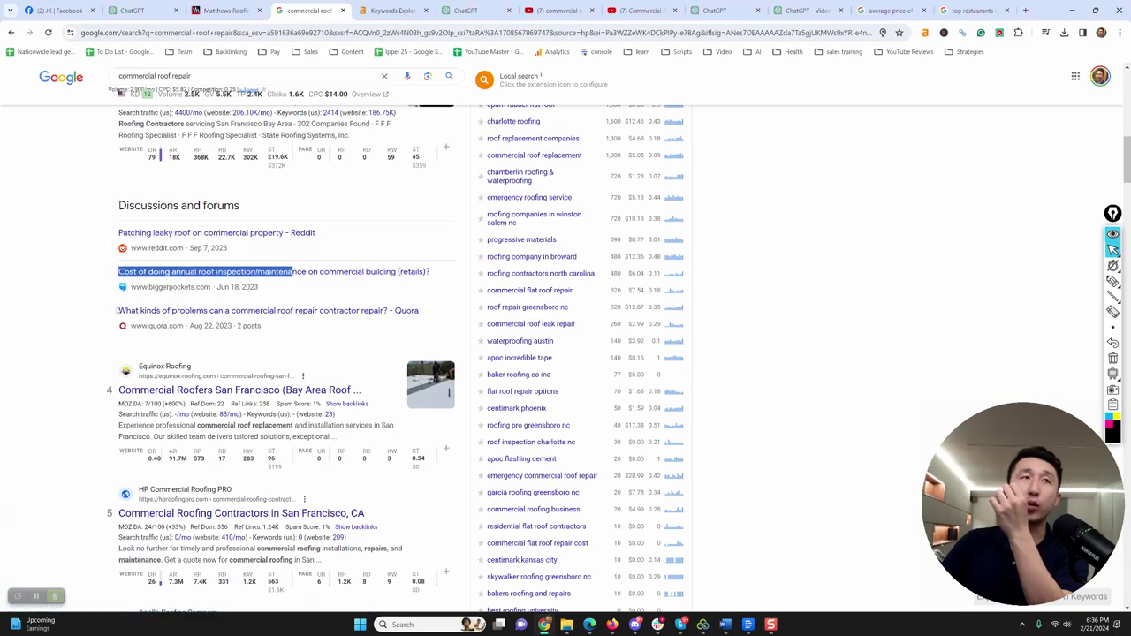
left_click_drag(116, 310, 154, 311)
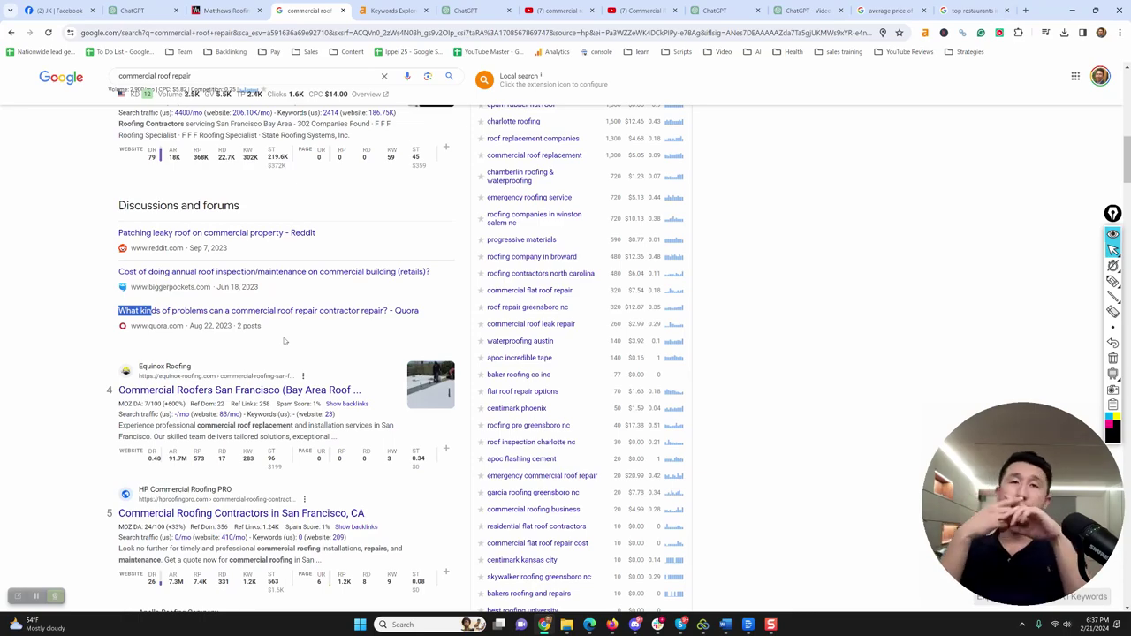
scroll(285, 340, "down", 4)
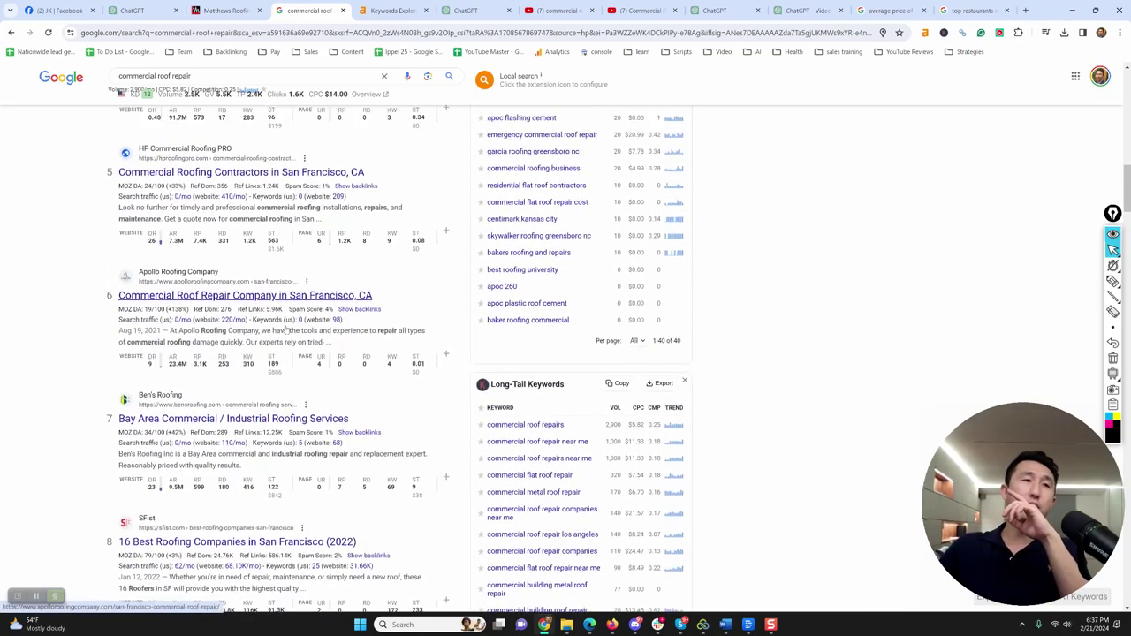
scroll(296, 379, "up", 6)
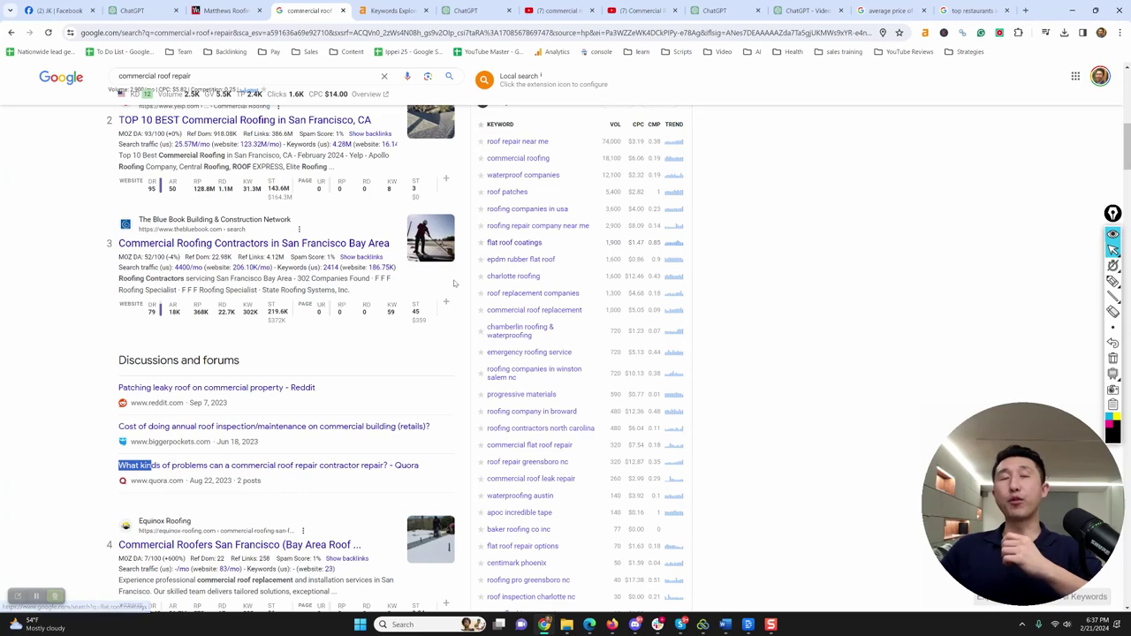
mouse_move(425, 318)
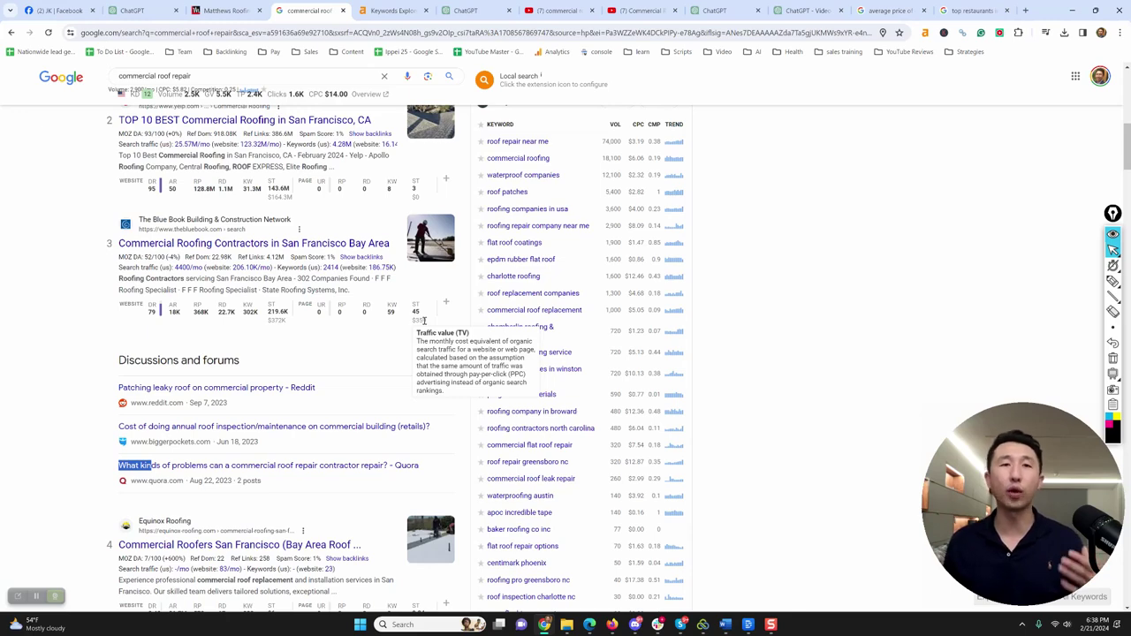
scroll(424, 320, "down", 3)
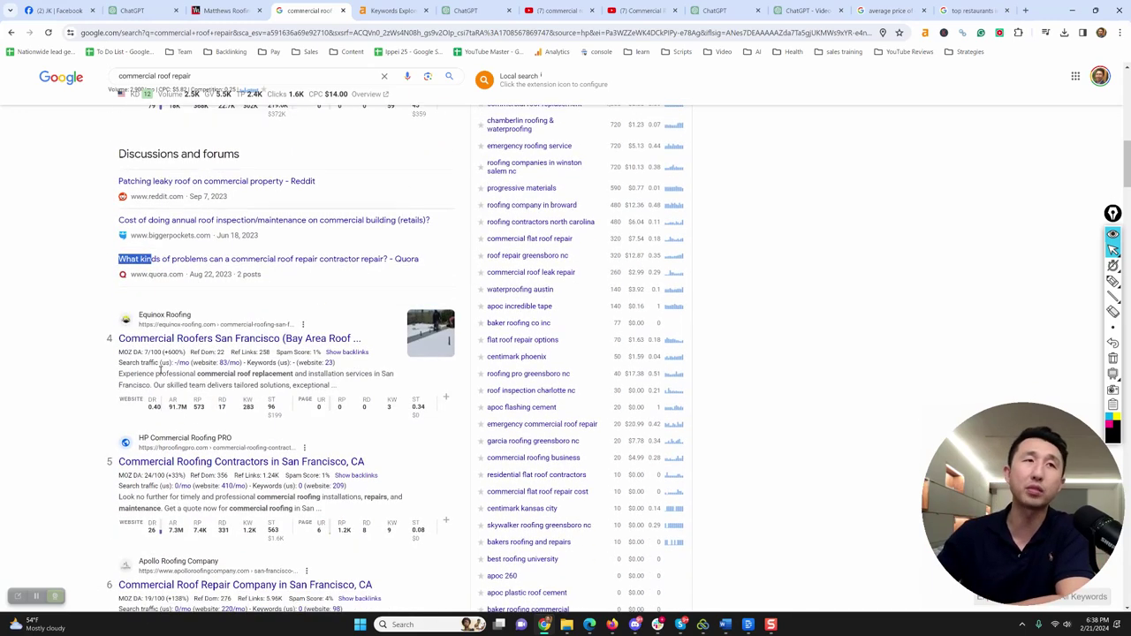
Revisit the open ChatGPT, YouTube, Video Summarizer and Matthews Roofing research pages, ending on the "commercial roof repair" results.
left_click(463, 9)
left_click(559, 10)
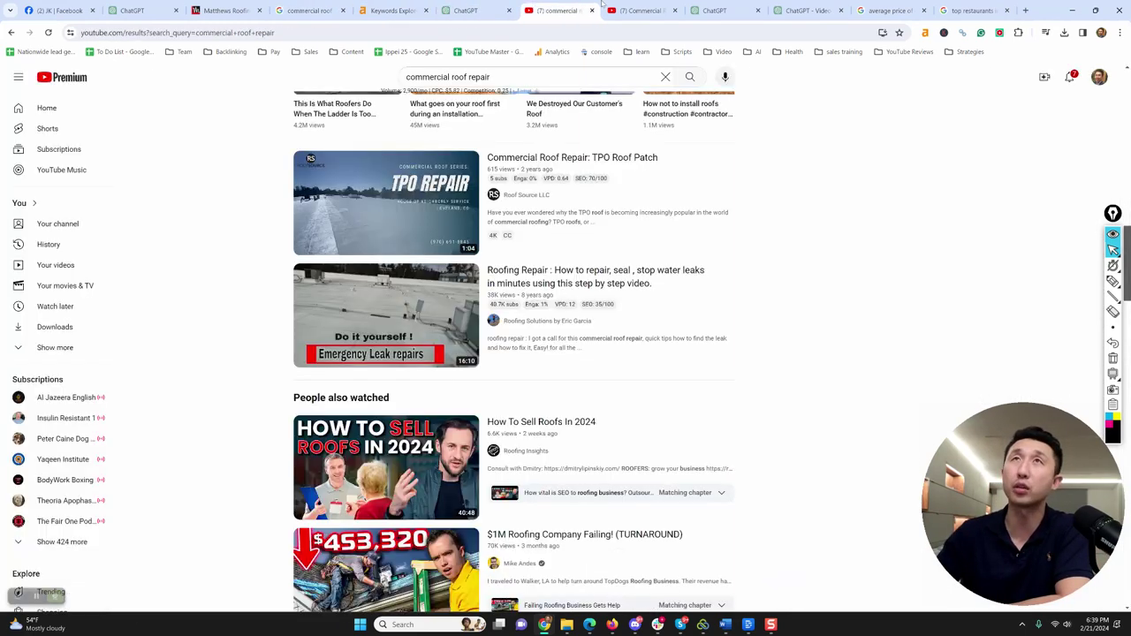
left_click(641, 9)
left_click(740, 10)
left_click(806, 10)
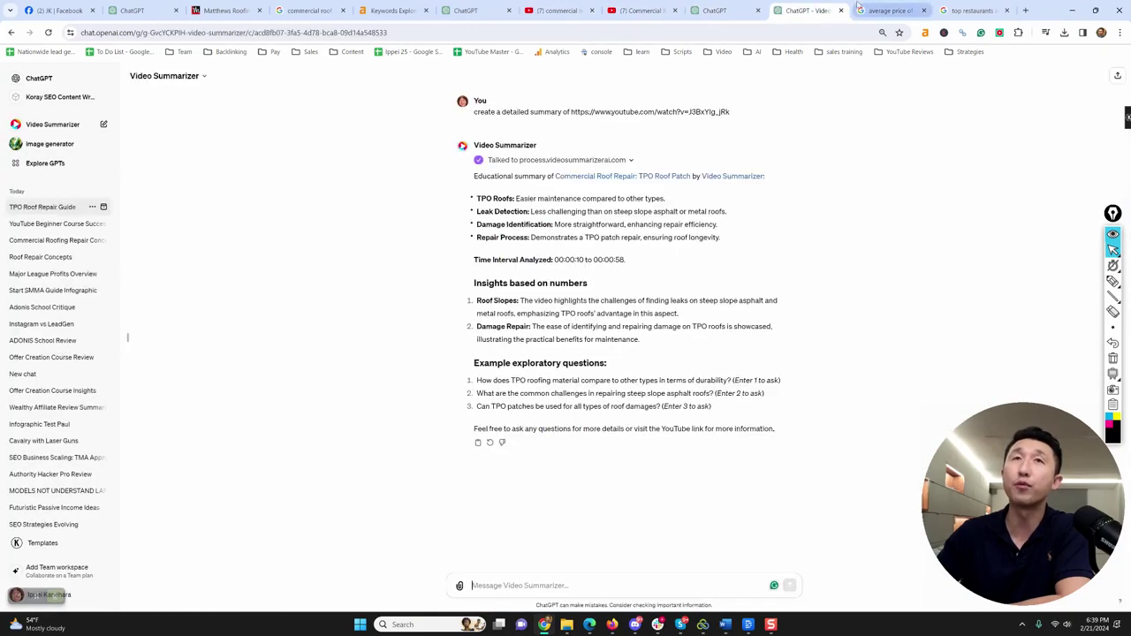
left_click(301, 10)
left_click(228, 9)
left_click(305, 9)
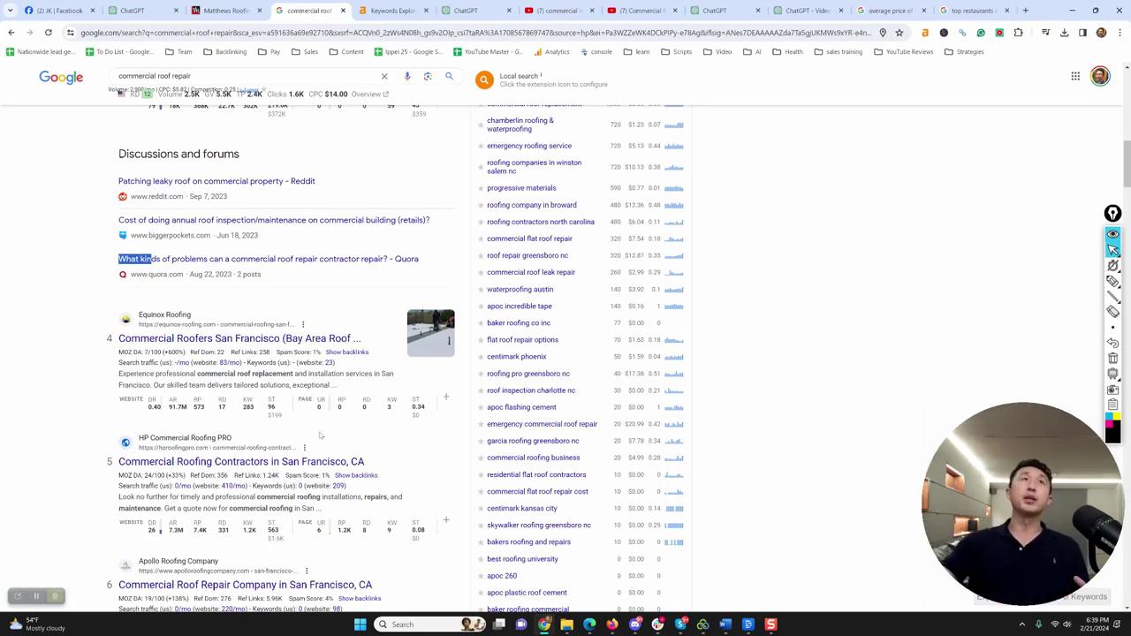
Load snapps.ai in place of the Chicago restaurants search and look over its home page.
key("ctrl+1")
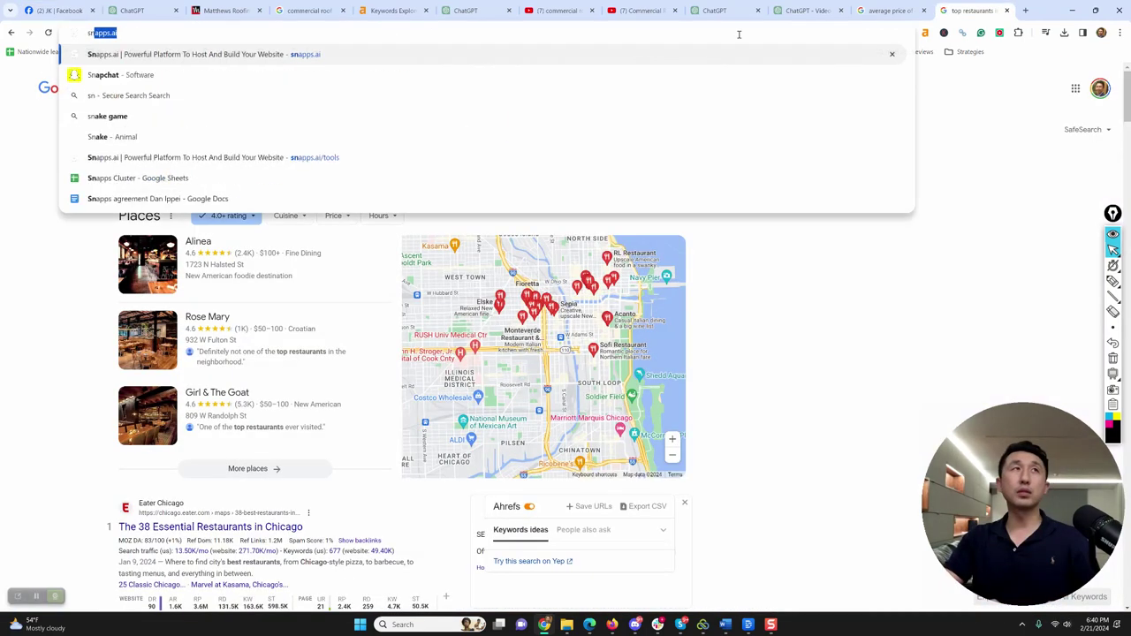
type("snap")
key("Return")
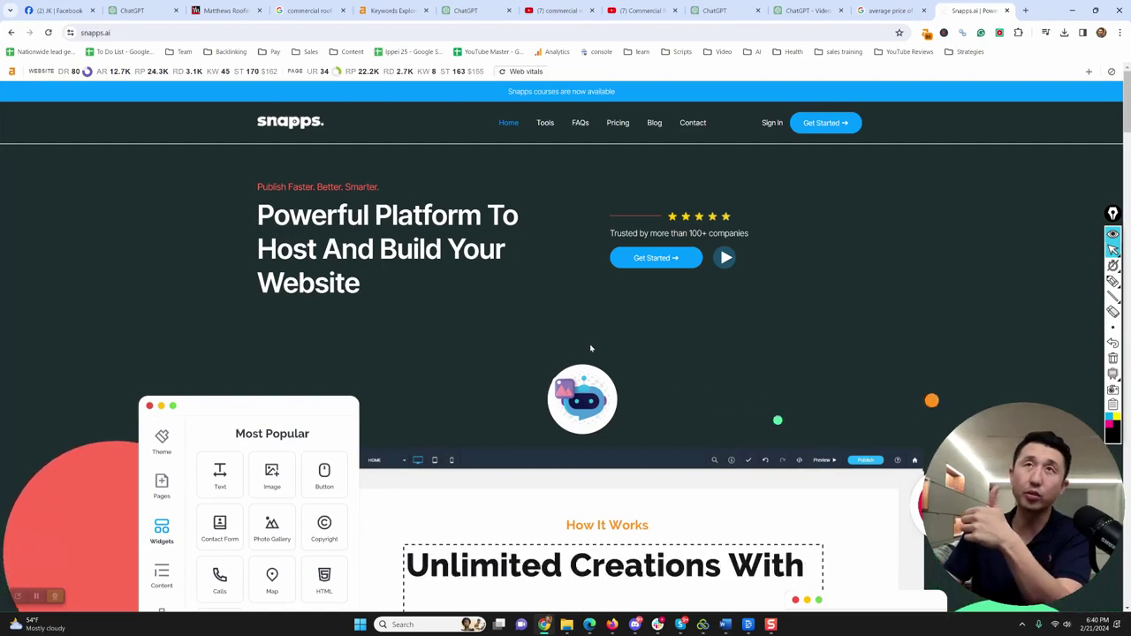
scroll(591, 348, "down", 3)
scroll(591, 348, "down", 10)
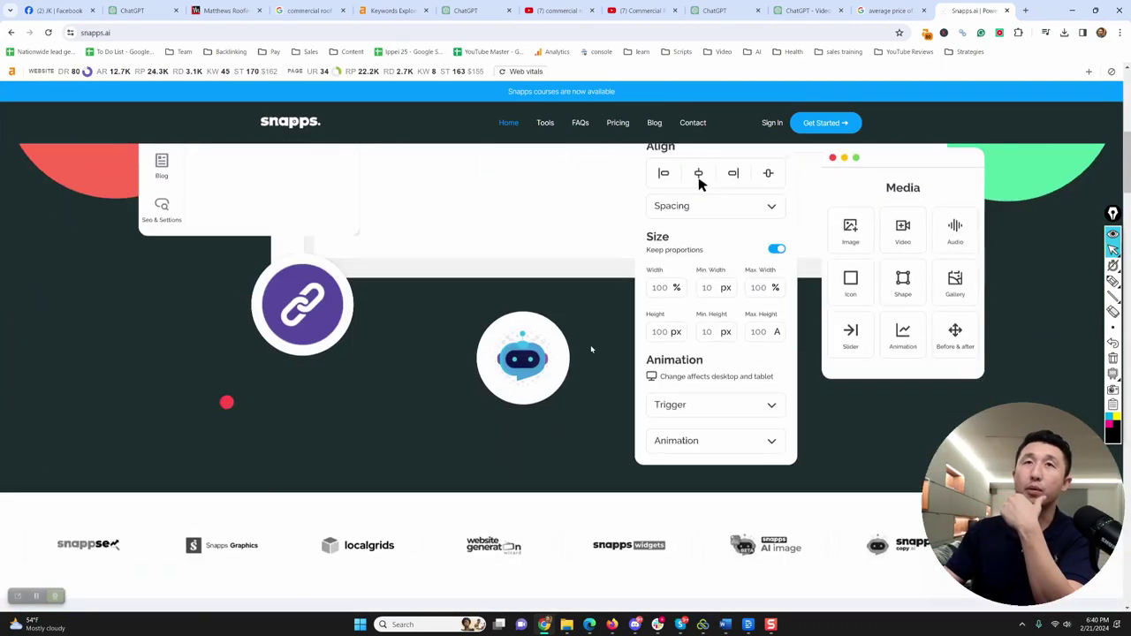
scroll(591, 349, "up", 15)
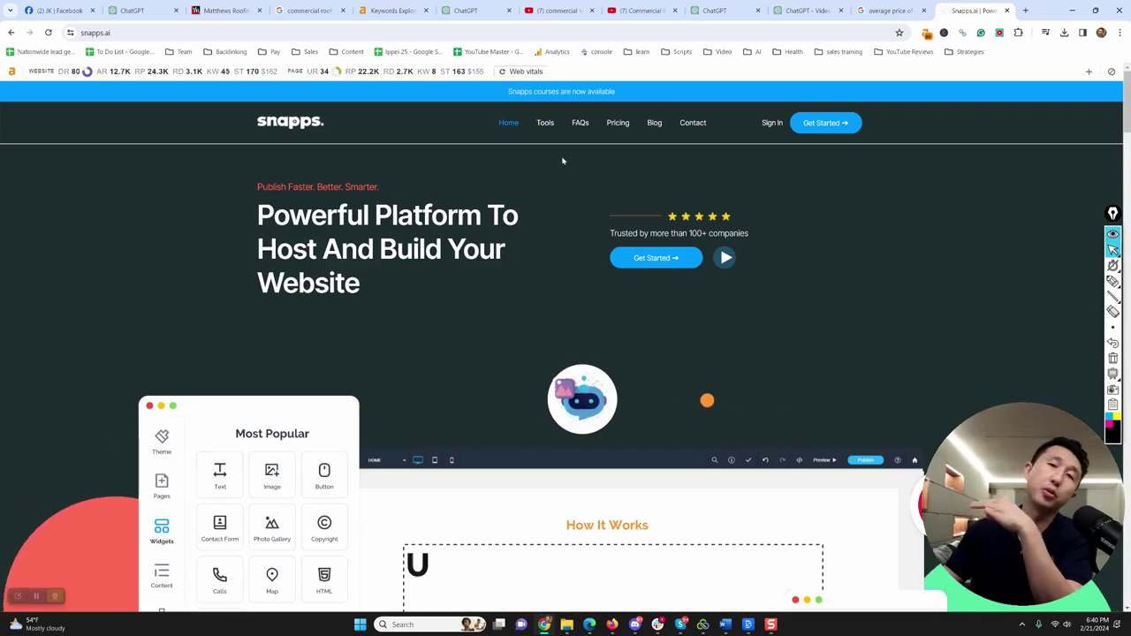
Open the Snapps Tools page and look through the listed tools.
left_click(545, 123)
scroll(621, 284, "down", 3)
scroll(620, 284, "down", 5)
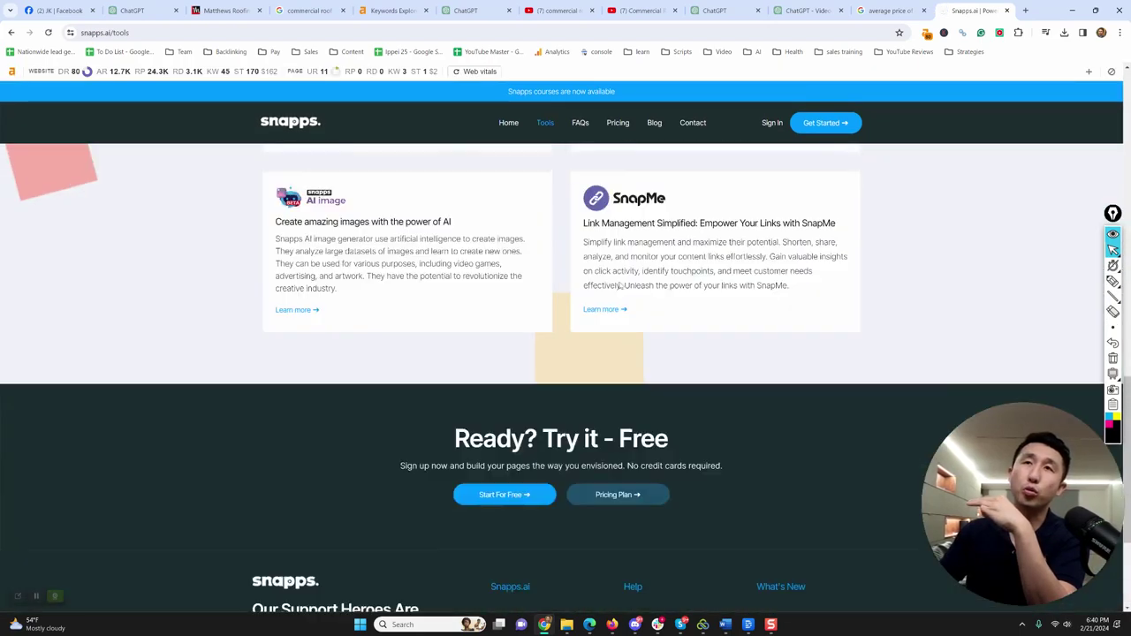
scroll(623, 296, "up", 10)
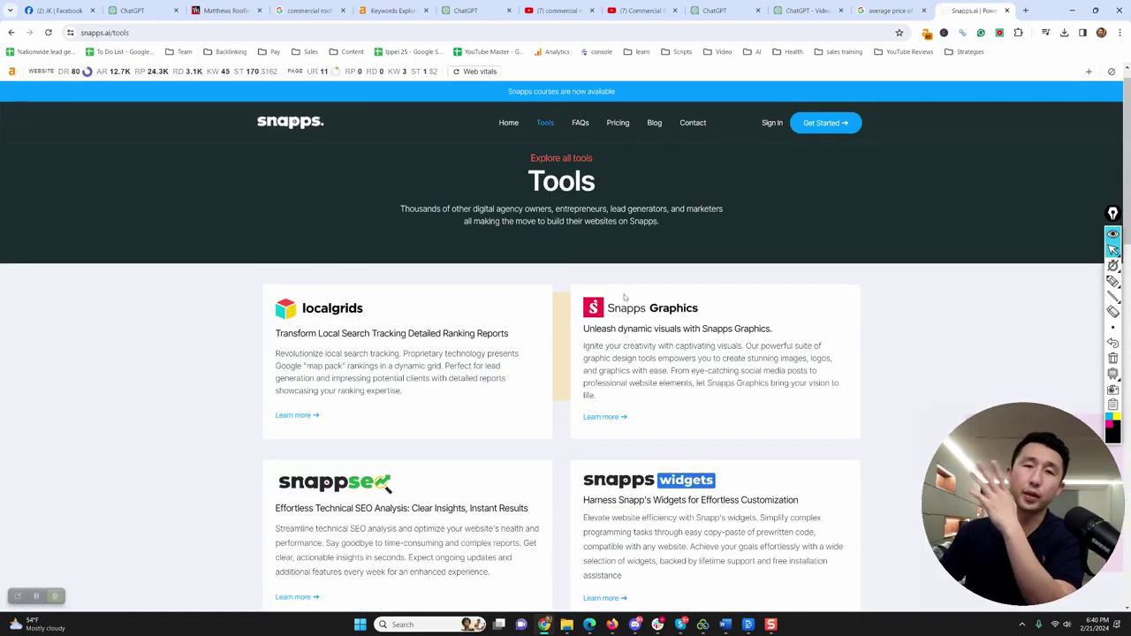